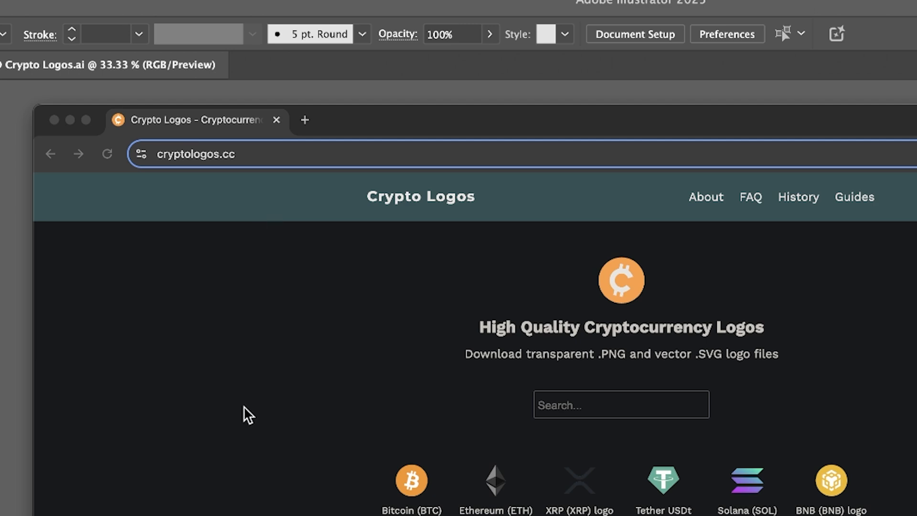
- Browse the cryptocurrency logos on the cryptologos.cc page, and switch back to Illustrator
scroll(239, 430, "down", 3)
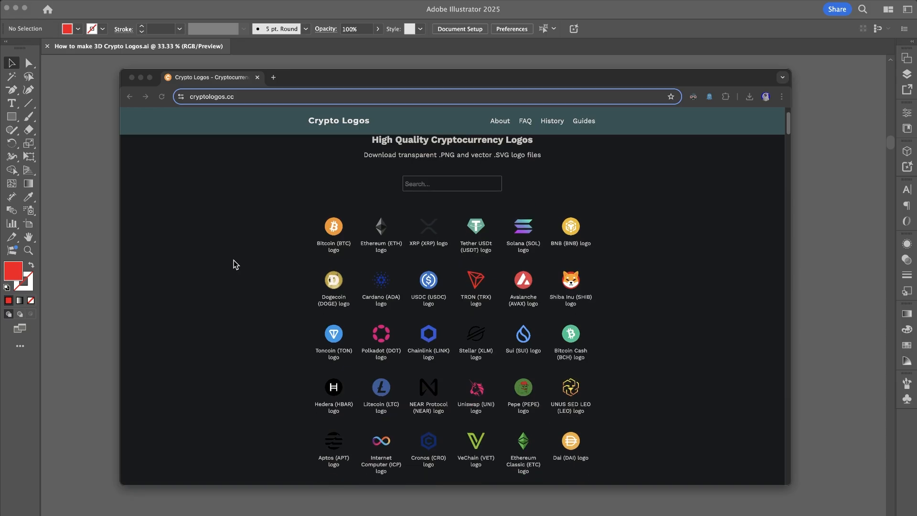
scroll(239, 264, "down", 2)
scroll(591, 264, "down", 6)
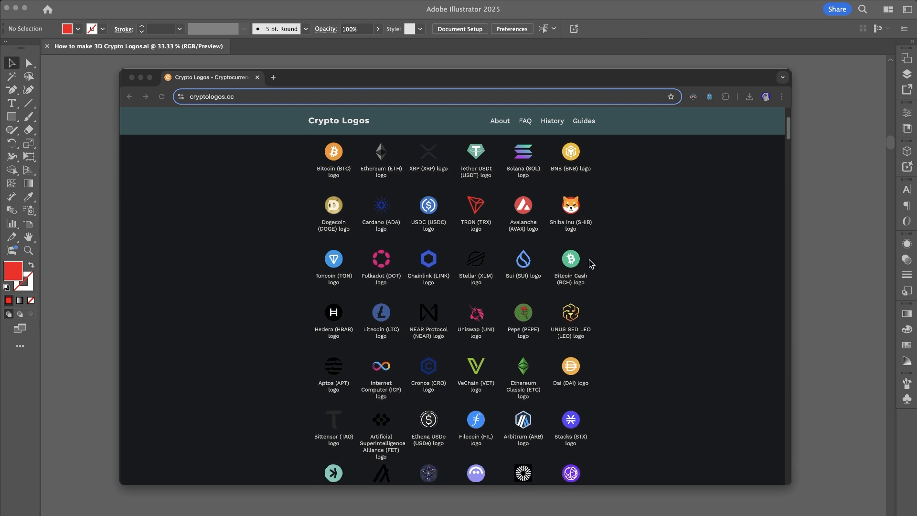
scroll(591, 266, "up", 10)
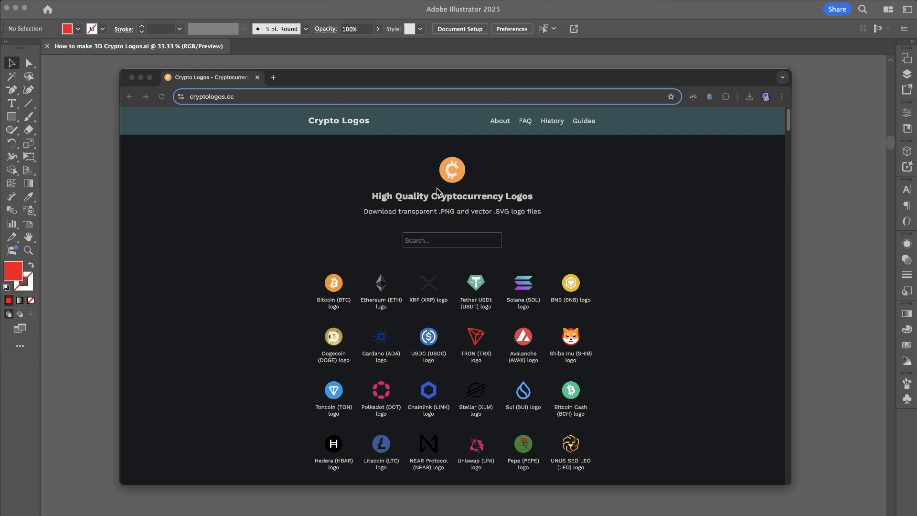
left_click(78, 183)
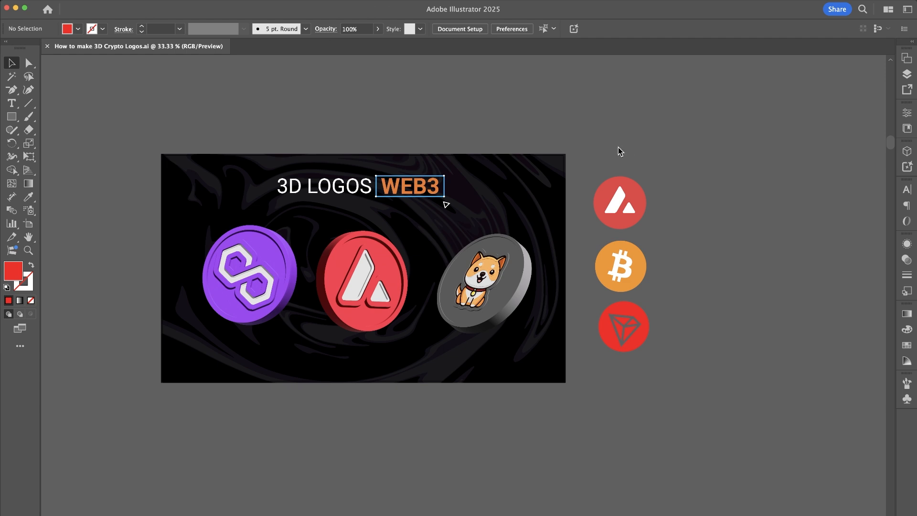
- Rotate the purple, red and dog 3D coins on the artboard freely in 3D so their faces turn more toward the front
left_click(236, 268)
left_click(362, 271)
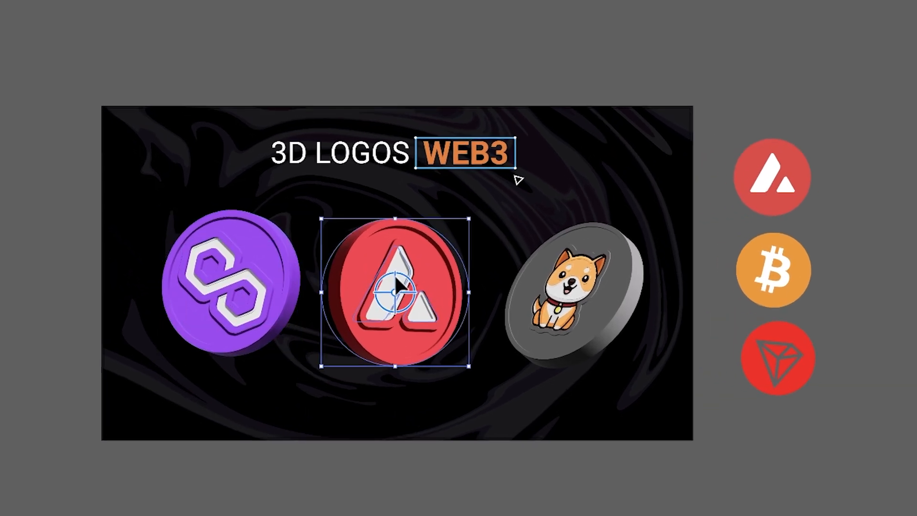
left_click(564, 283)
left_click(429, 287)
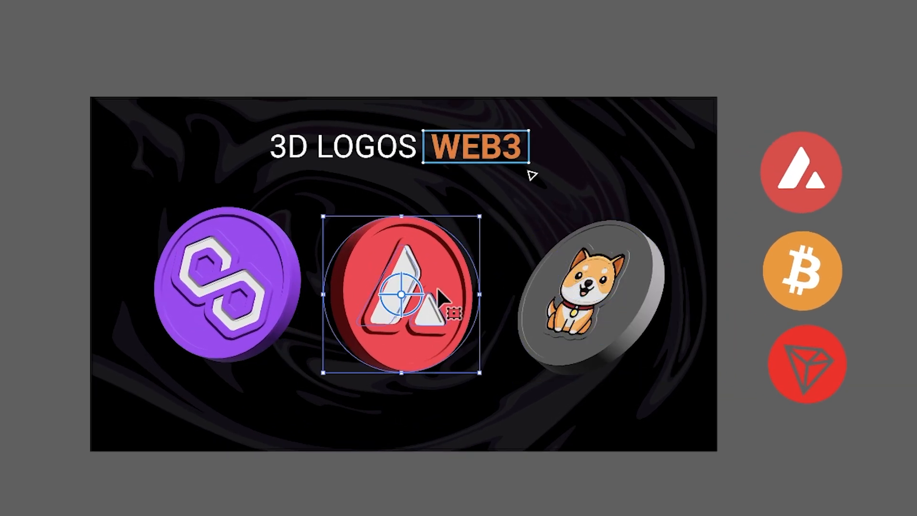
left_click(262, 271)
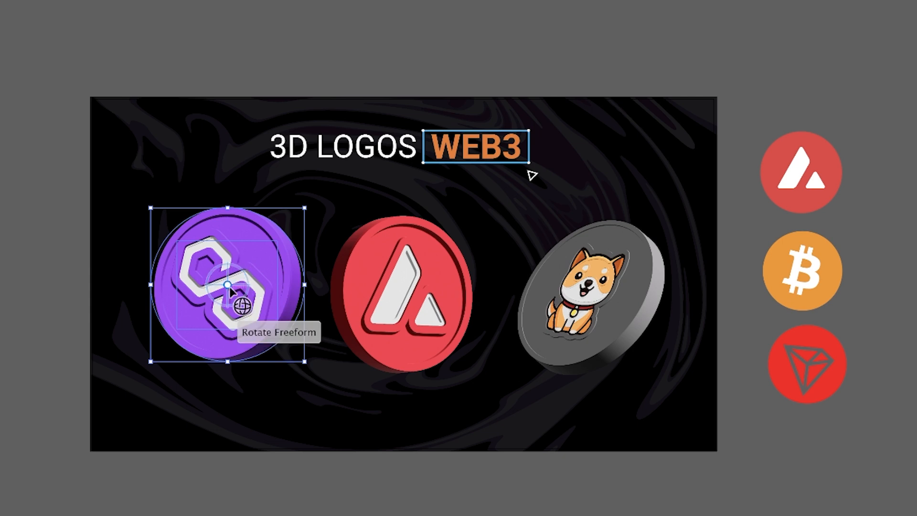
left_click_drag(205, 301, 235, 287)
left_click(382, 289)
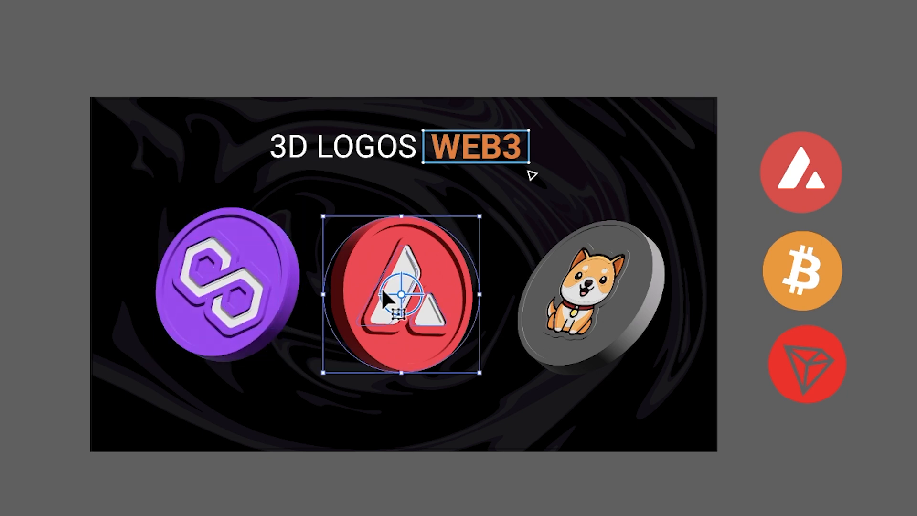
left_click_drag(411, 311, 363, 294)
left_click(630, 311)
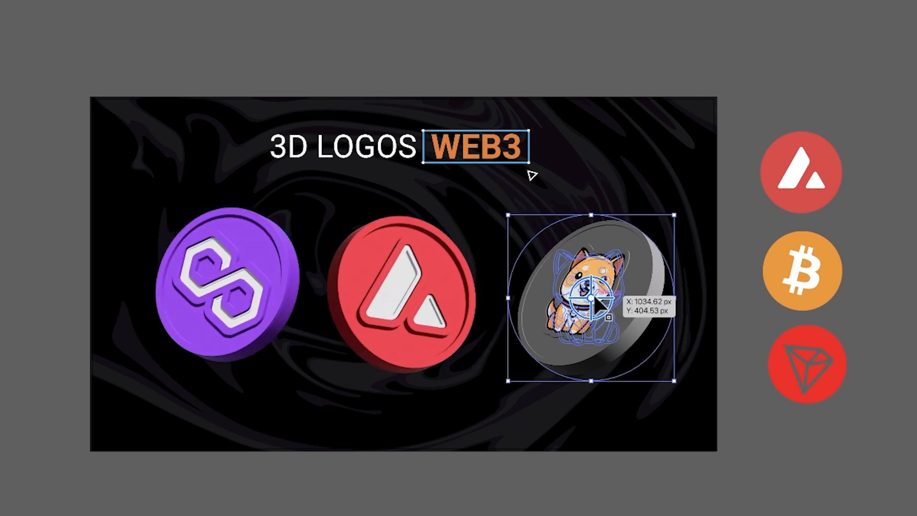
left_click_drag(614, 296, 600, 297)
left_click(695, 222)
left_click_drag(701, 223, 628, 223)
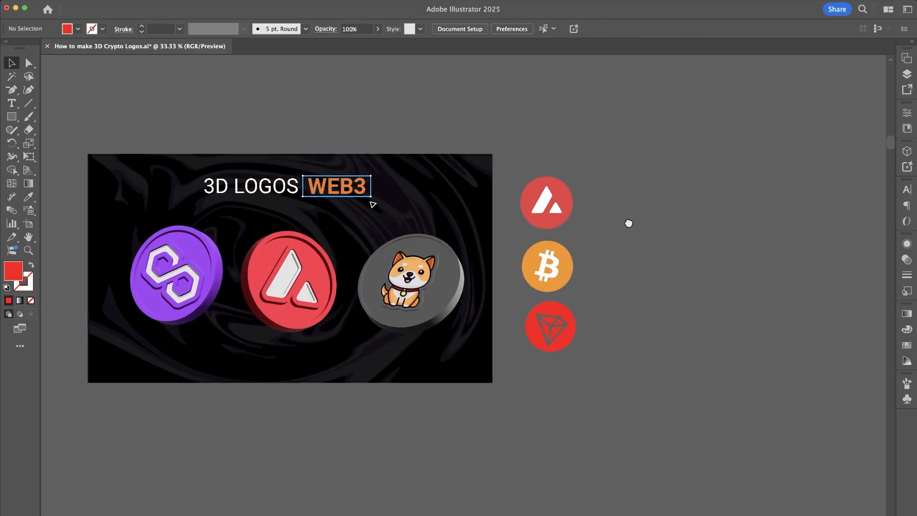
left_click_drag(500, 150, 592, 378)
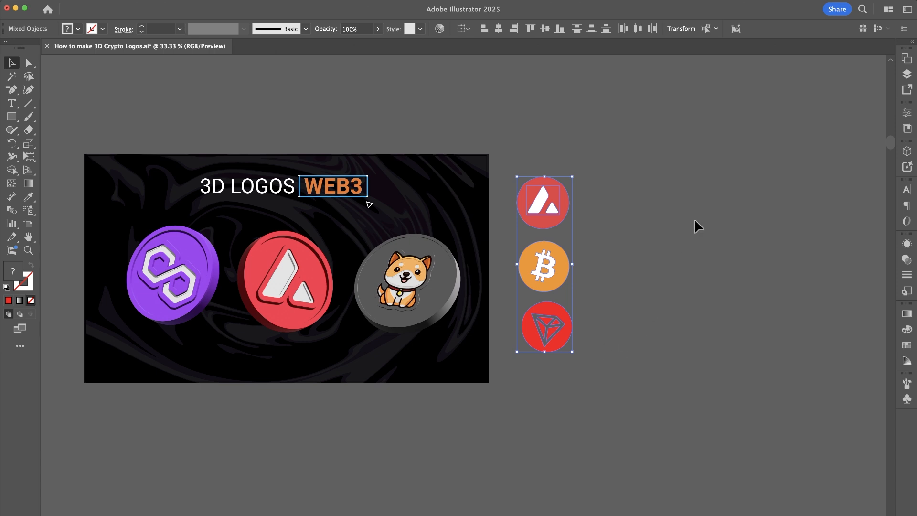
left_click_drag(520, 139, 600, 354)
left_click(688, 286)
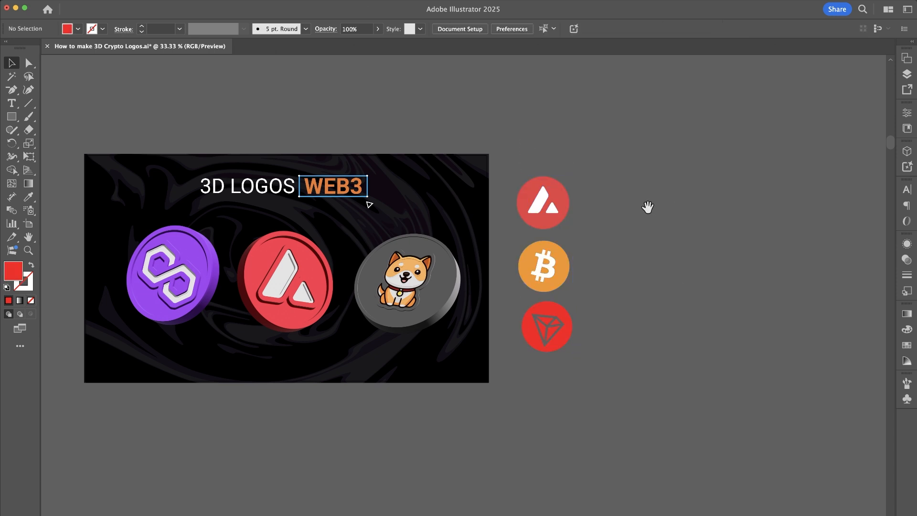
- Draw a circle larger than the flat logos with the Ellipse tool in the empty area beside them
left_click_drag(581, 199, 536, 200)
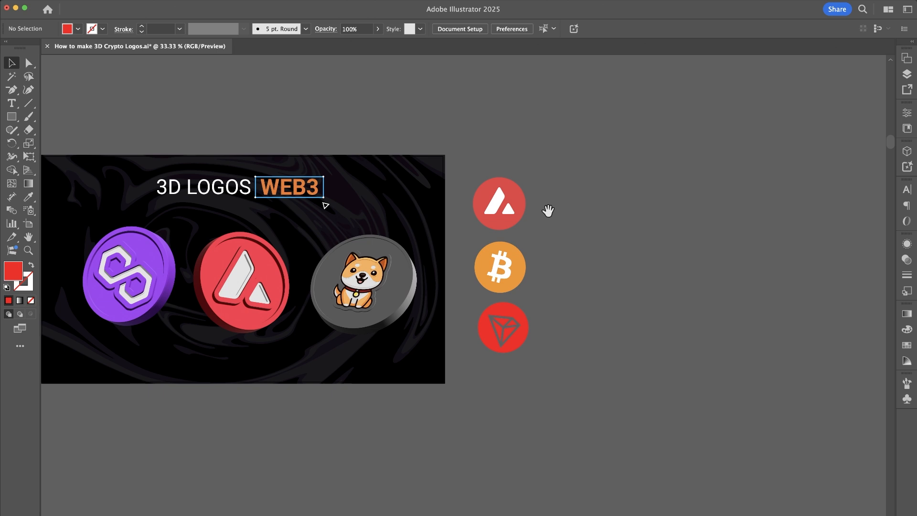
left_click_drag(568, 207, 513, 209)
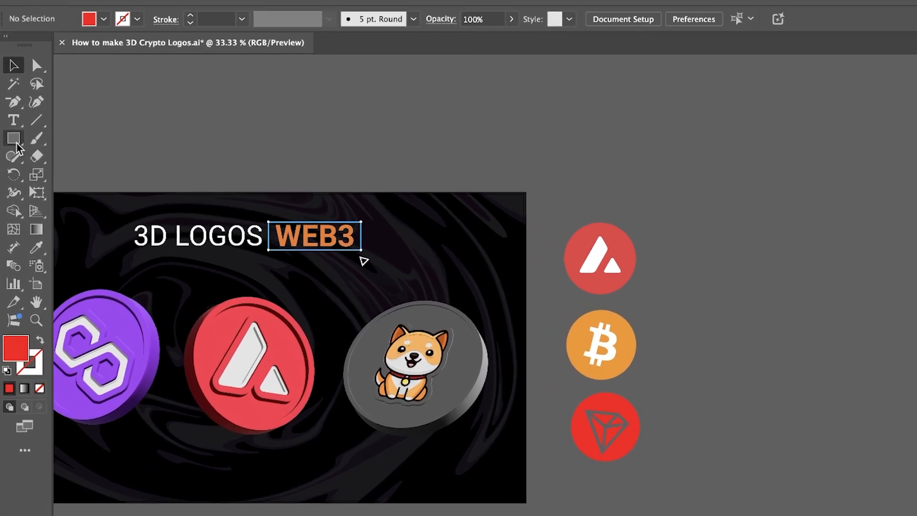
left_click(12, 117)
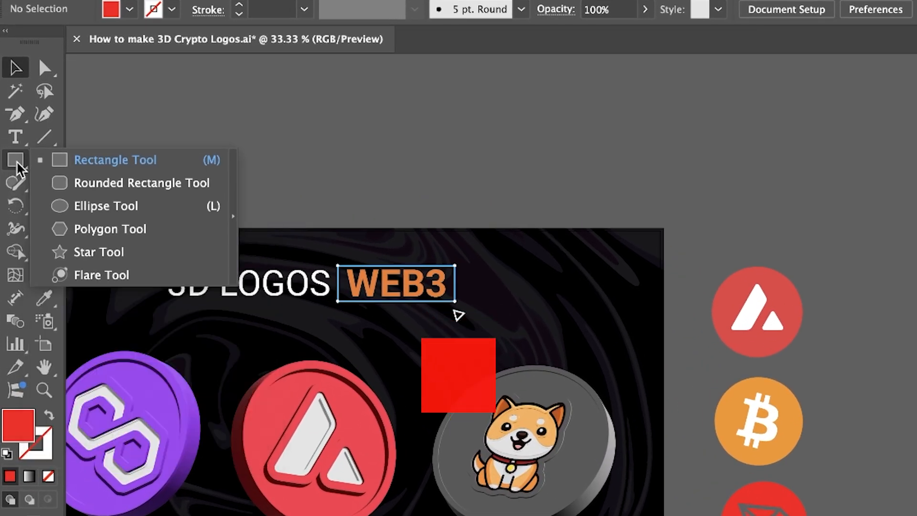
left_click(60, 202)
left_click_drag(902, 277, 601, 222)
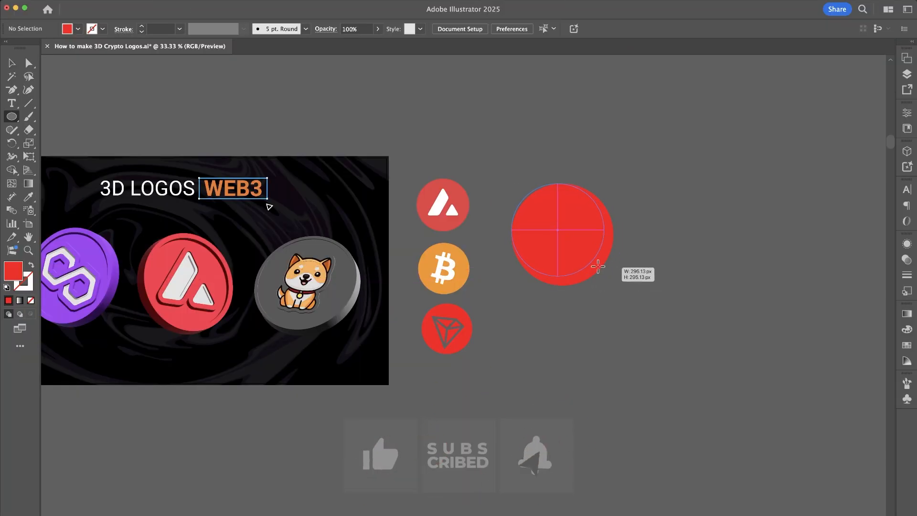
key("v")
scroll(607, 206, "up", 1)
left_click_drag(496, 224, 562, 235)
- Fill the new circle with the red sampled from the background of the flat Avalanche logo
key("i")
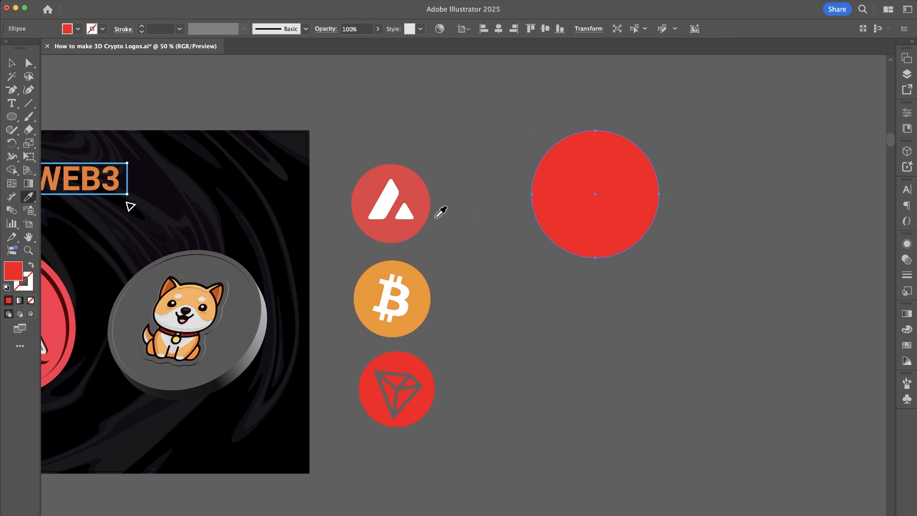
left_click(423, 193)
key("v")
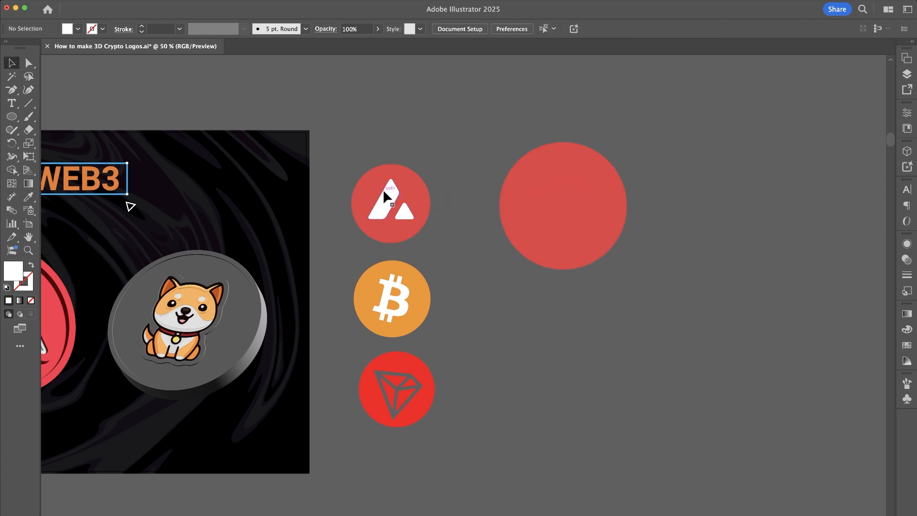
- Copy the white Avalanche symbol from the flat logo, place the copy over the new red circle and enlarge it to fit
left_click(384, 192)
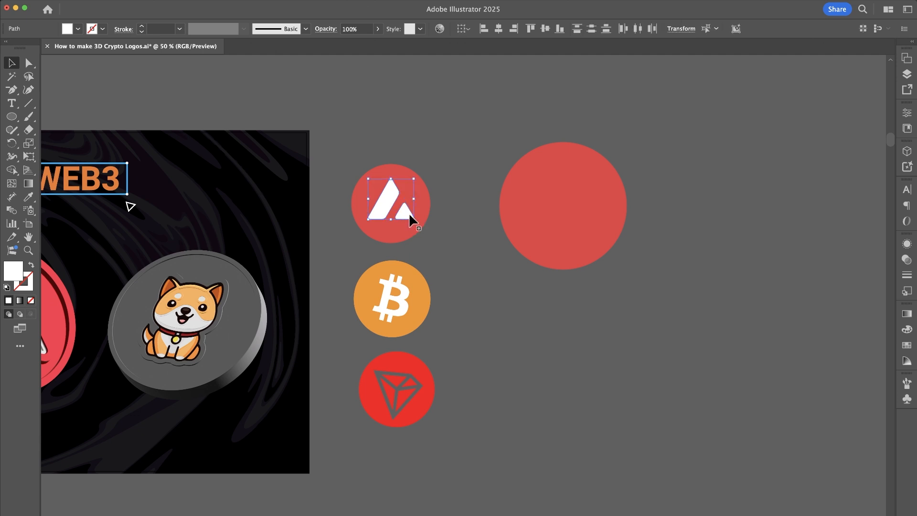
left_click(530, 209)
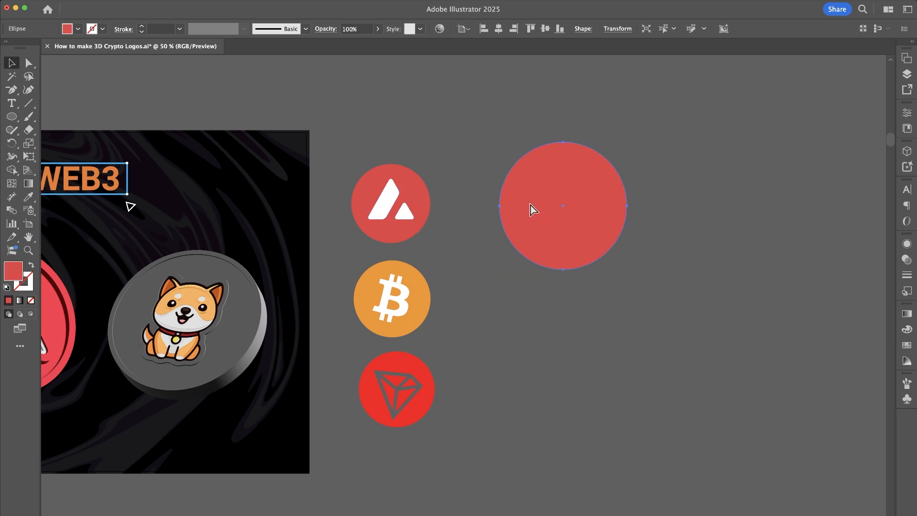
key("super+v")
left_click_drag(491, 299, 565, 203)
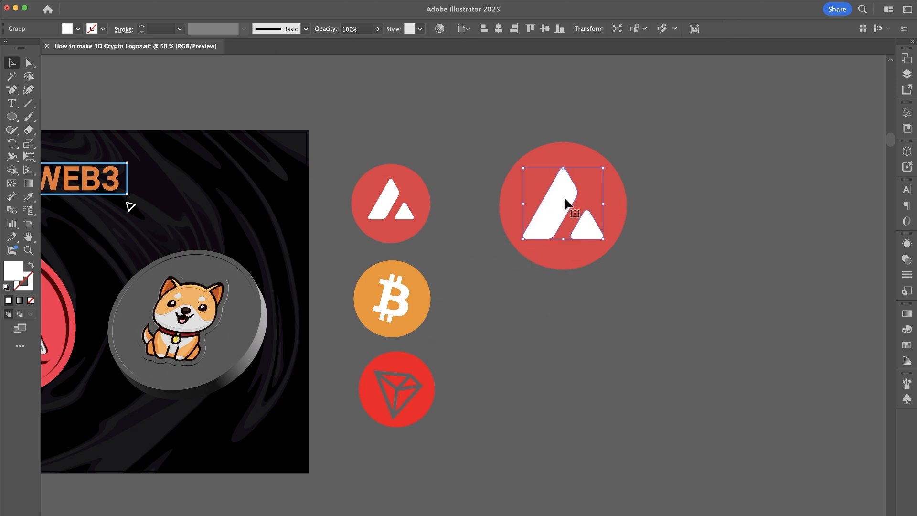
left_click(620, 311)
left_click(560, 188)
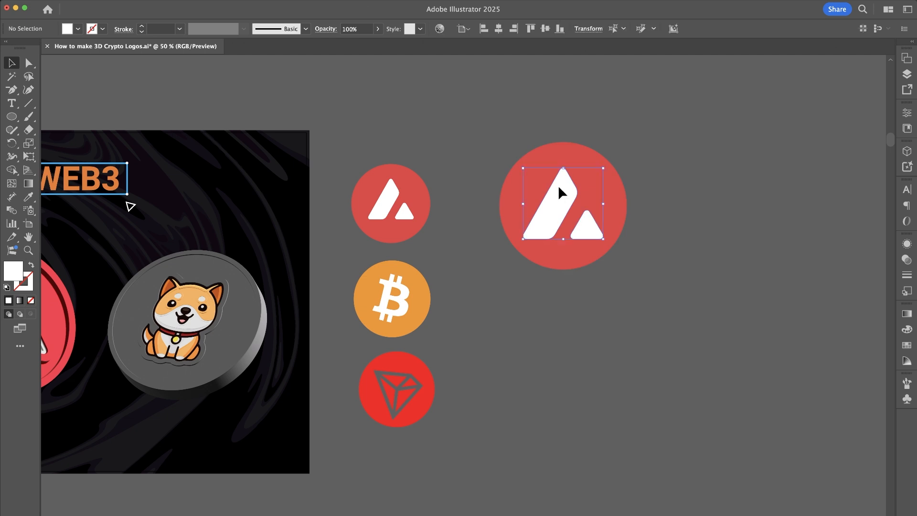
left_click_drag(565, 168, 566, 167)
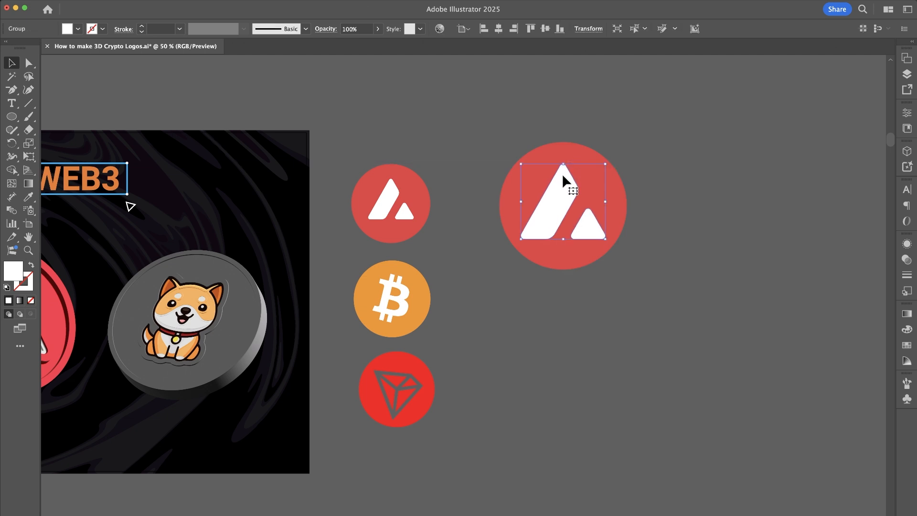
- Align the vertical centers of the white symbol and the red circle, and shift the symbol slightly upward inside the circle
left_click_drag(655, 110, 531, 311)
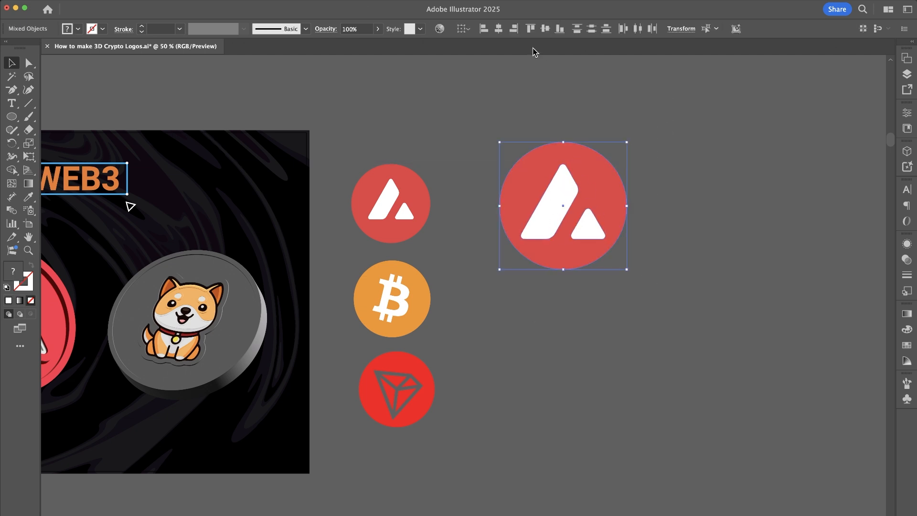
left_click(543, 29)
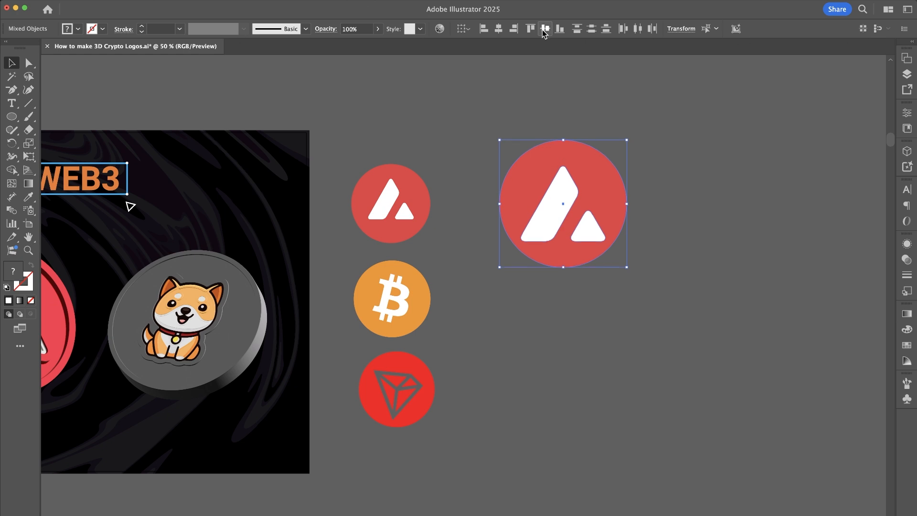
left_click(661, 202)
left_click_drag(571, 195, 571, 187)
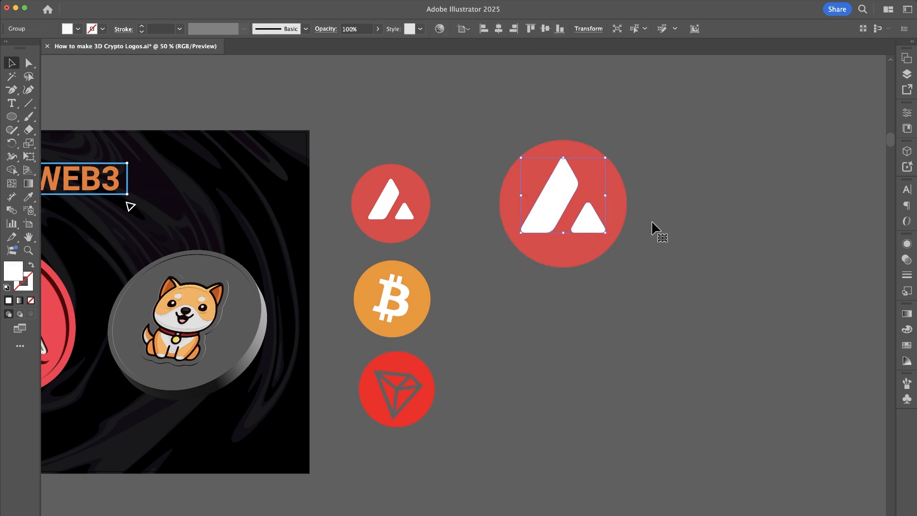
key("Down")
key("Down")
key("Down")
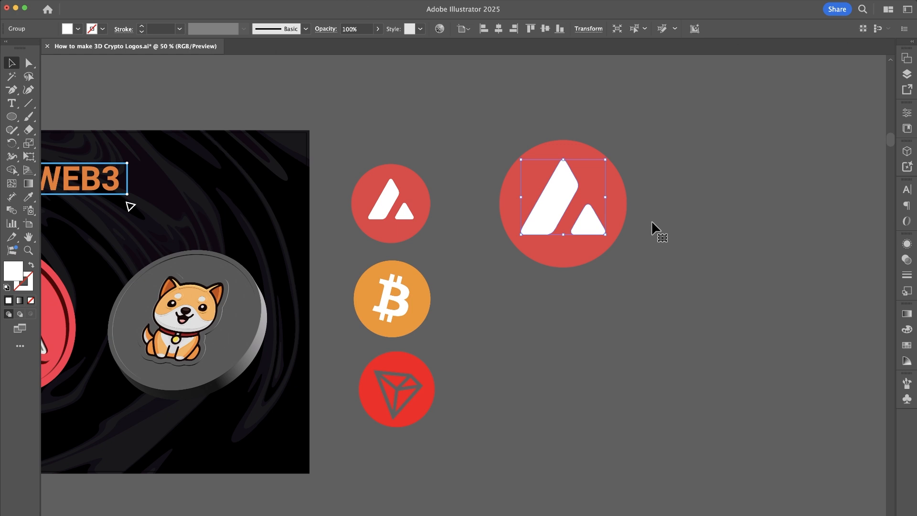
- Group the white Avalanche symbol with the large red circle
left_click(535, 229, "shift")
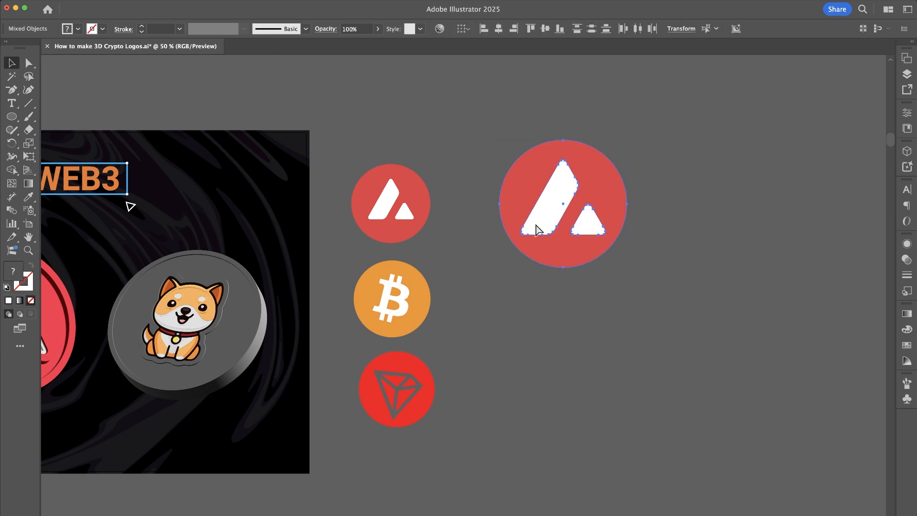
key("super+g")
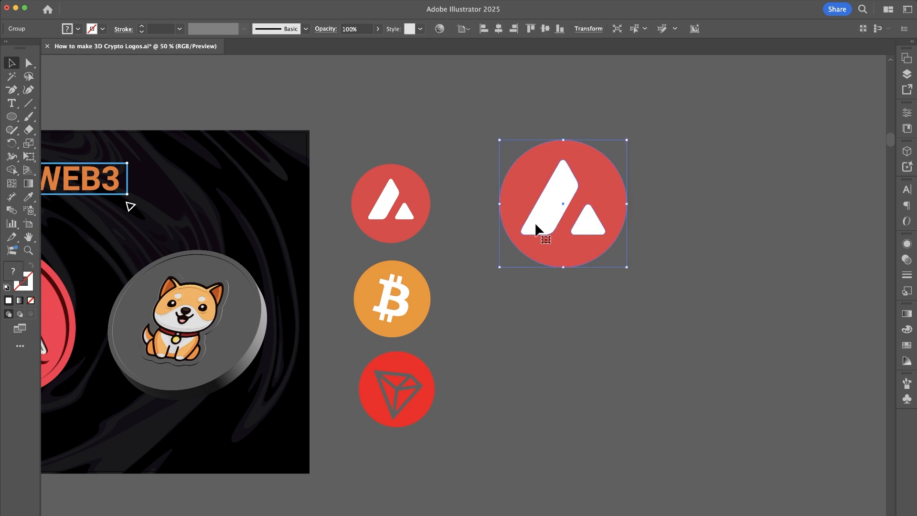
left_click(359, 74)
- Apply the 3D Extrude effect to the grouped Avalanche logo and rotate it to face nearly forward with its left edge showing
left_click(229, 0)
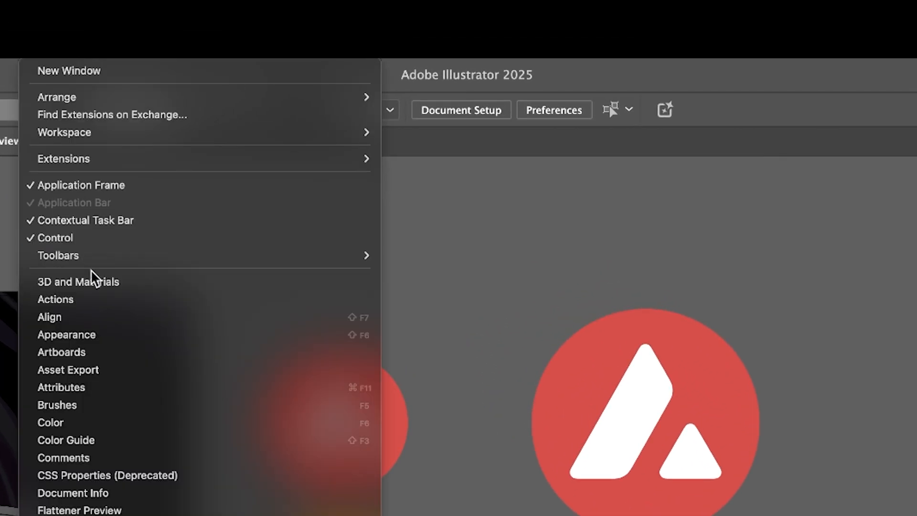
left_click(94, 283)
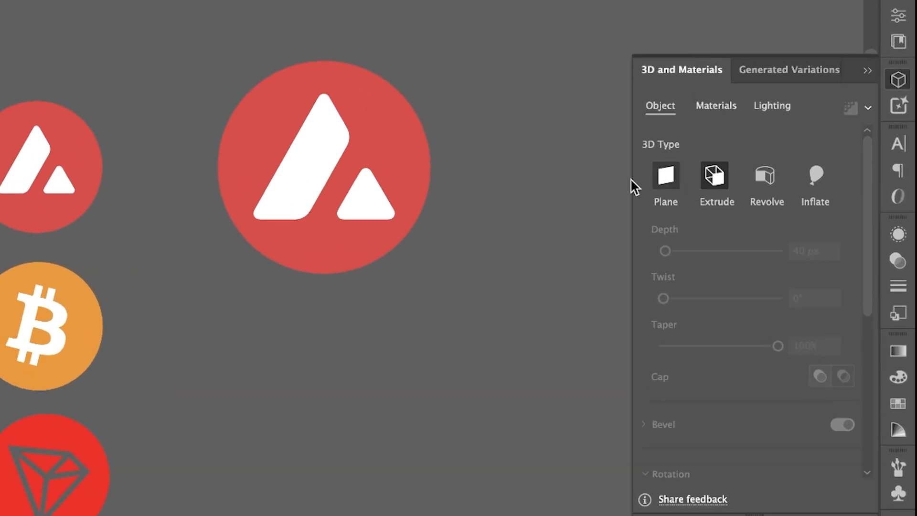
left_click_drag(240, 305, 238, 307)
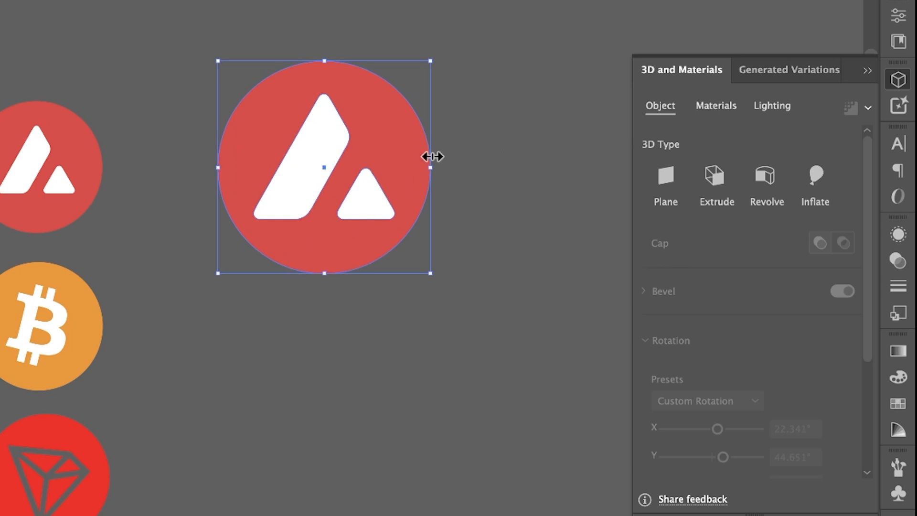
left_click(722, 182)
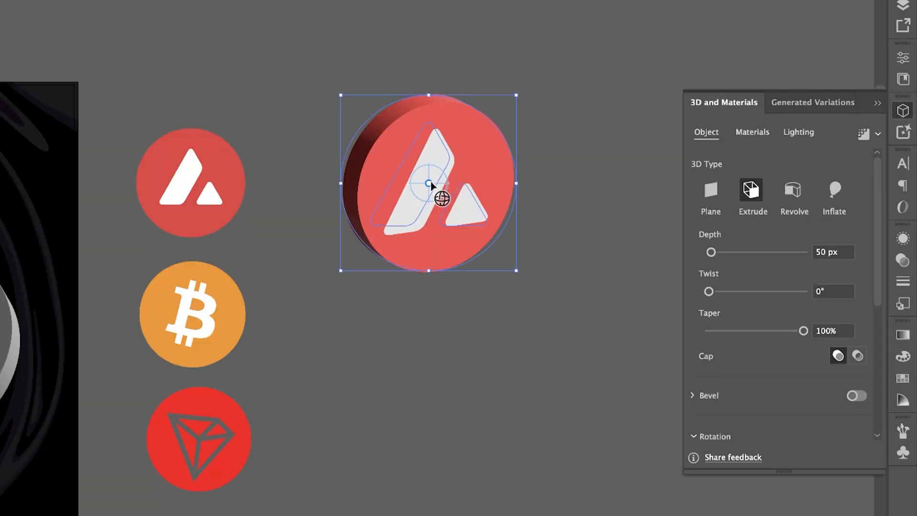
left_click_drag(325, 167, 326, 167)
left_click_drag(429, 184, 522, 229)
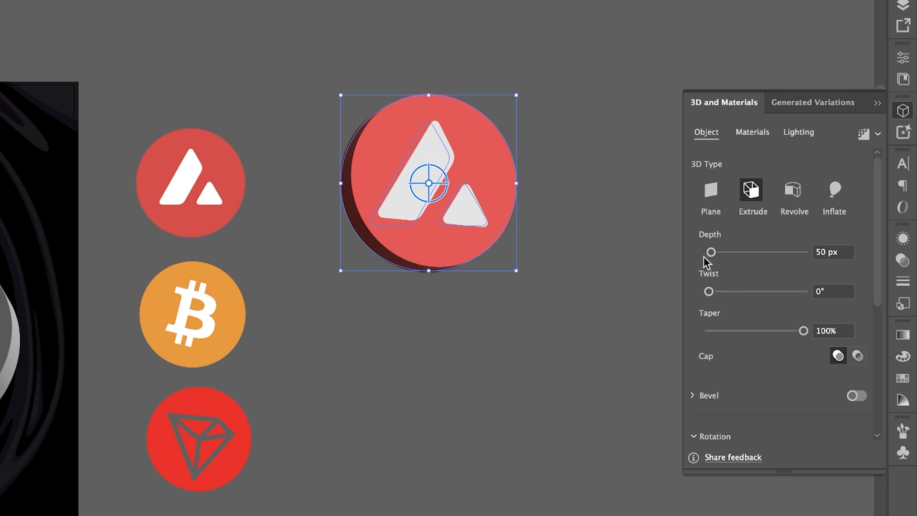
- Set the Avalanche coin's extrusion depth to 40 px
left_click(824, 251)
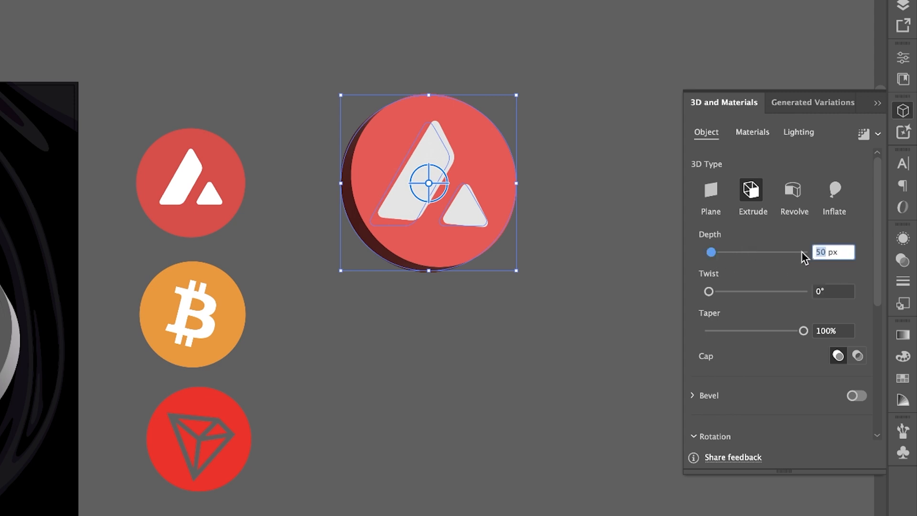
type("40")
key("Return")
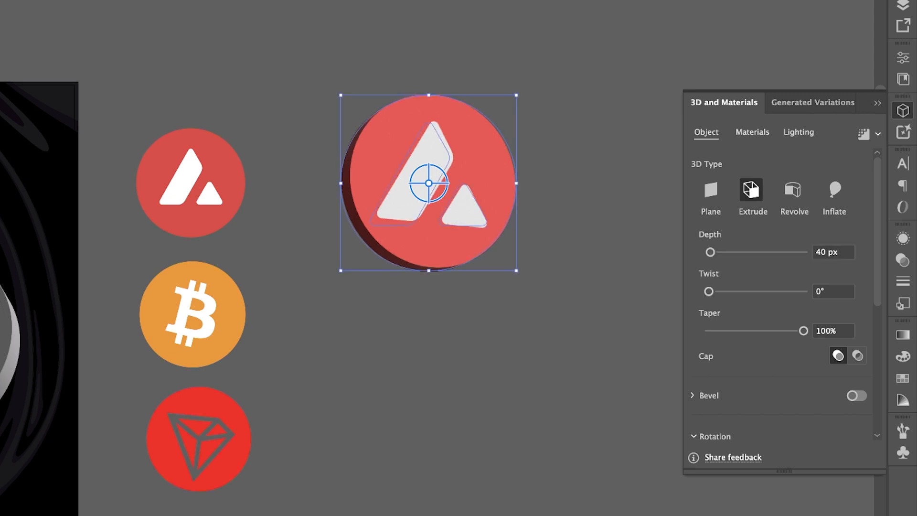
- Enable a bevel on the Avalanche coin and set its shape to Square Outline
left_click(856, 399)
scroll(724, 399, "down", 5)
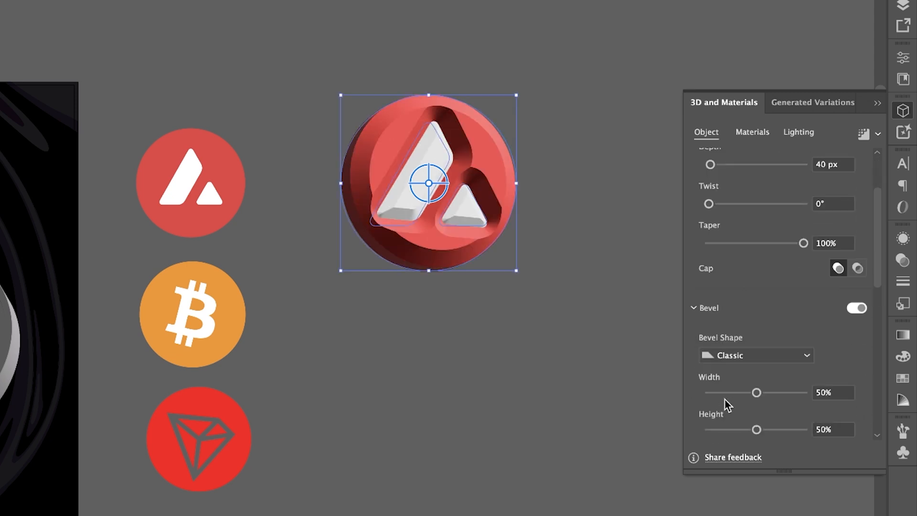
scroll(753, 382, "down", 1)
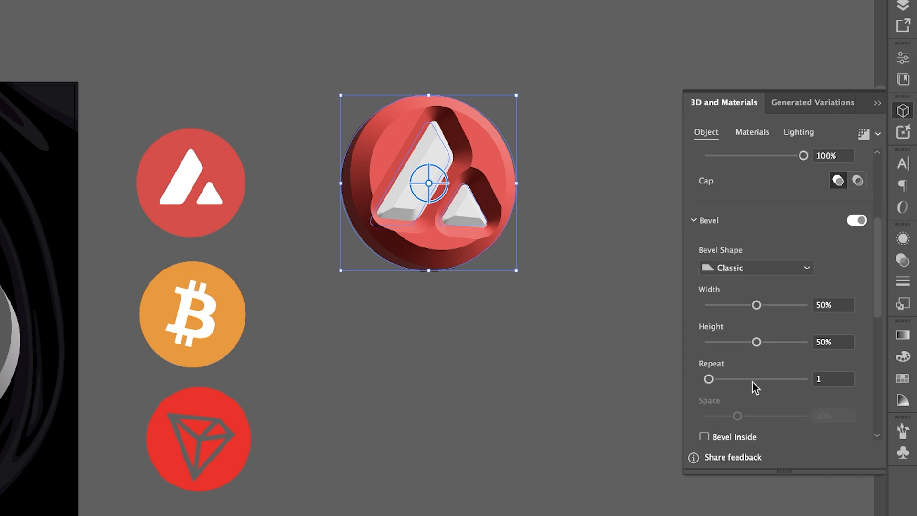
left_click(789, 268)
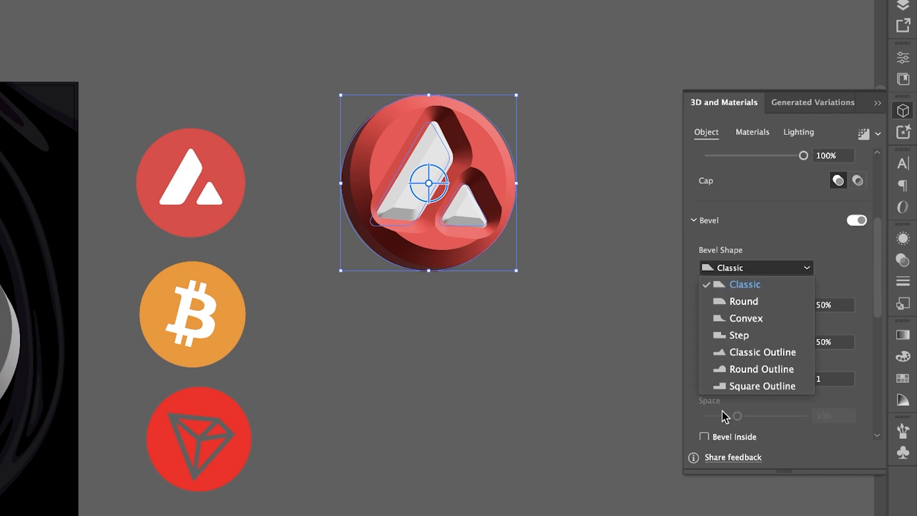
left_click(726, 385)
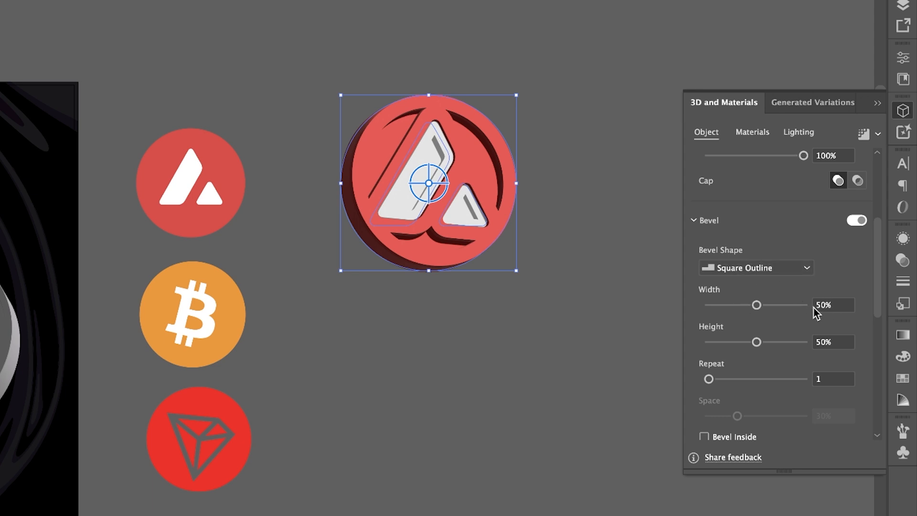
- Set the Avalanche coin's bevel width to 27% and bevel height to 28%
left_click_drag(824, 308, 811, 308)
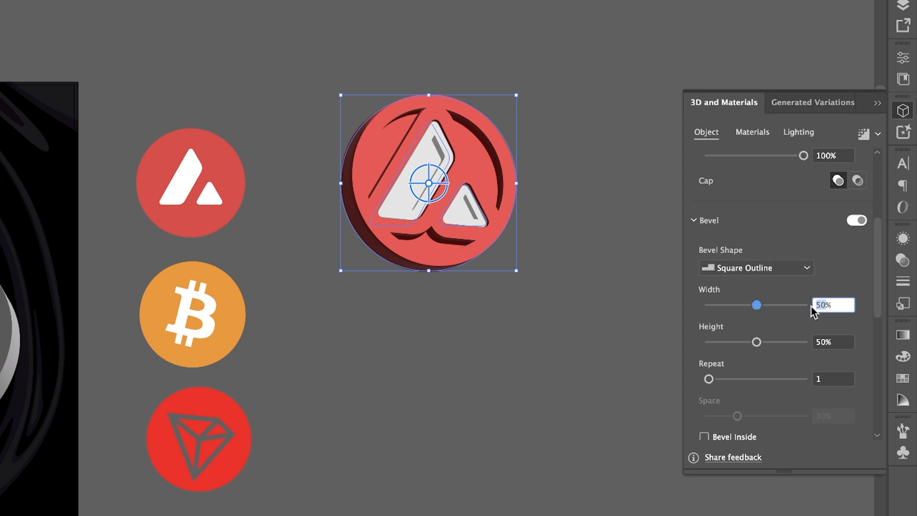
type("30")
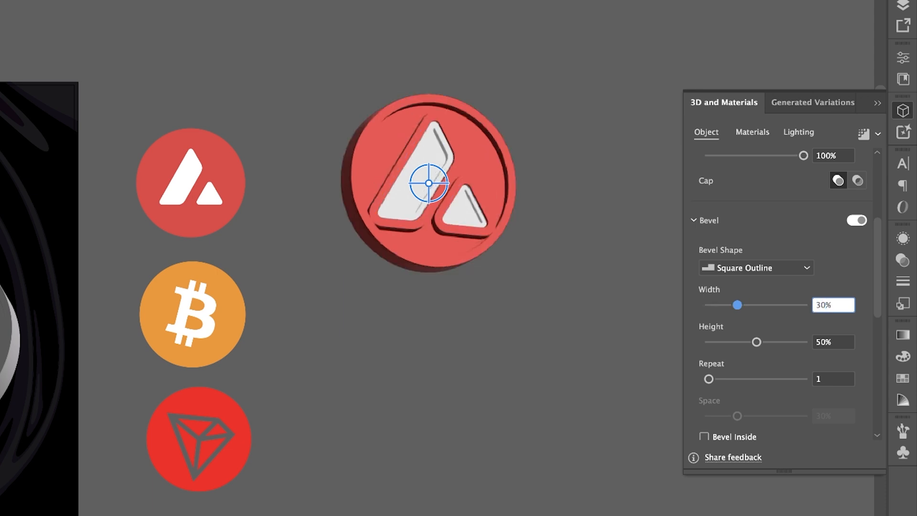
key("Tab")
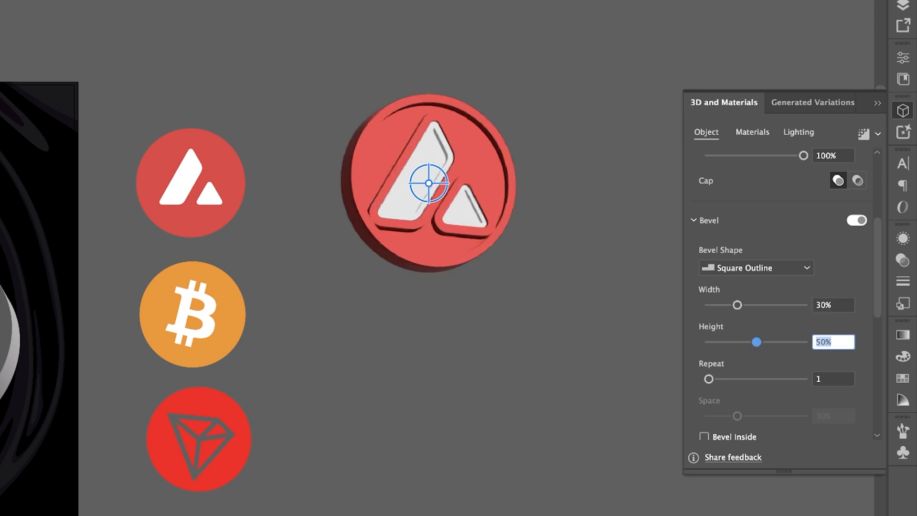
type("20")
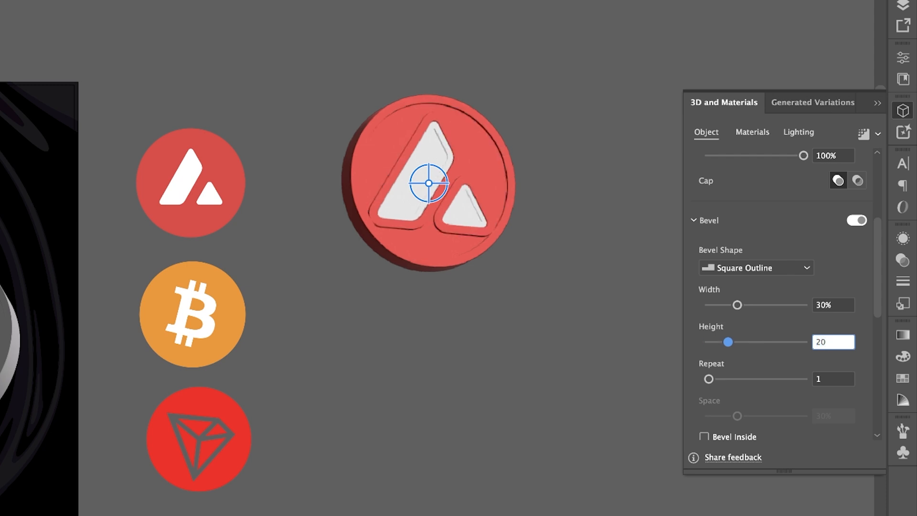
key("Return")
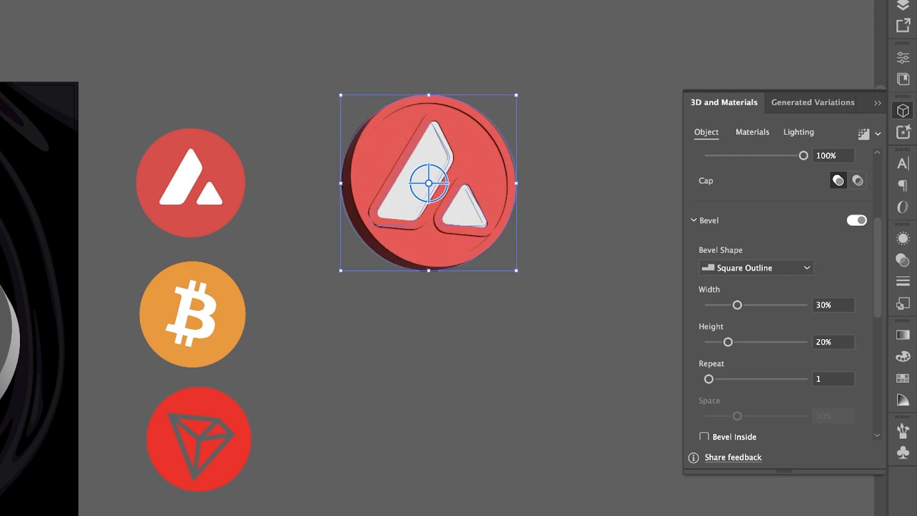
left_click_drag(728, 342, 734, 342)
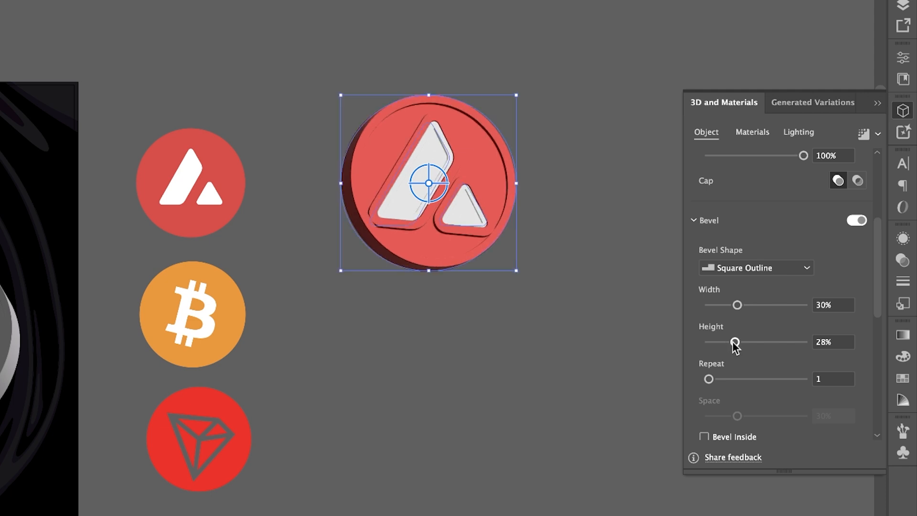
mouse_move(737, 305)
left_mouse_down()
mouse_move(750, 306)
mouse_move(734, 306)
left_mouse_up()
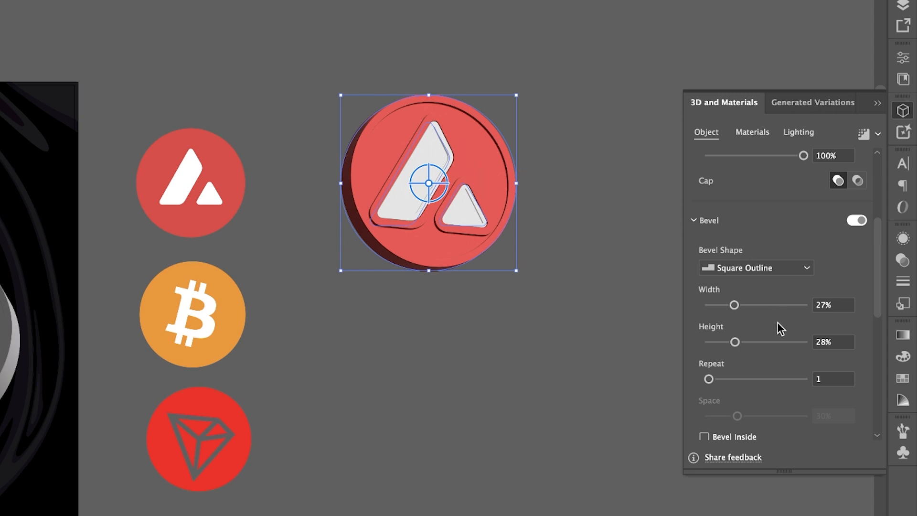
- Rotate the Avalanche coin so its right edge shows, and raise its bevel height to 43%
left_click_drag(434, 198, 398, 178)
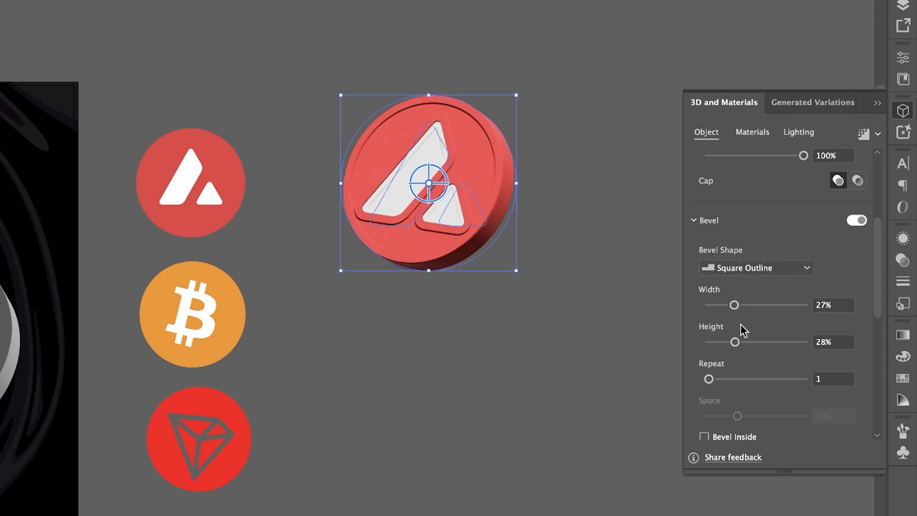
left_click_drag(735, 342, 749, 348)
scroll(580, 296, "up", 1)
scroll(580, 297, "down", 1)
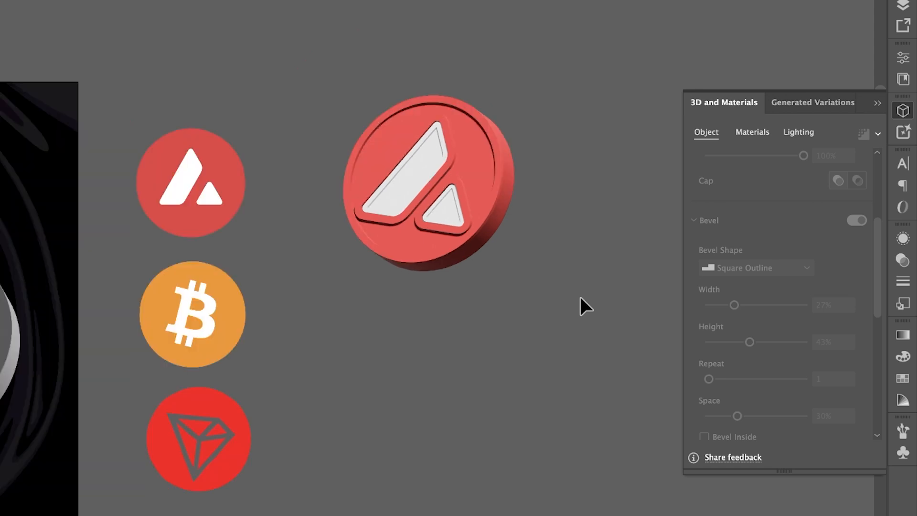
left_click(483, 205)
left_click_drag(444, 189, 429, 203)
- Move the 3D Avalanche coin up and farther right of the flat logos, and deselect it
left_click_drag(397, 334, 707, 298)
scroll(651, 298, "down", 1)
scroll(458, 286, "right", 5)
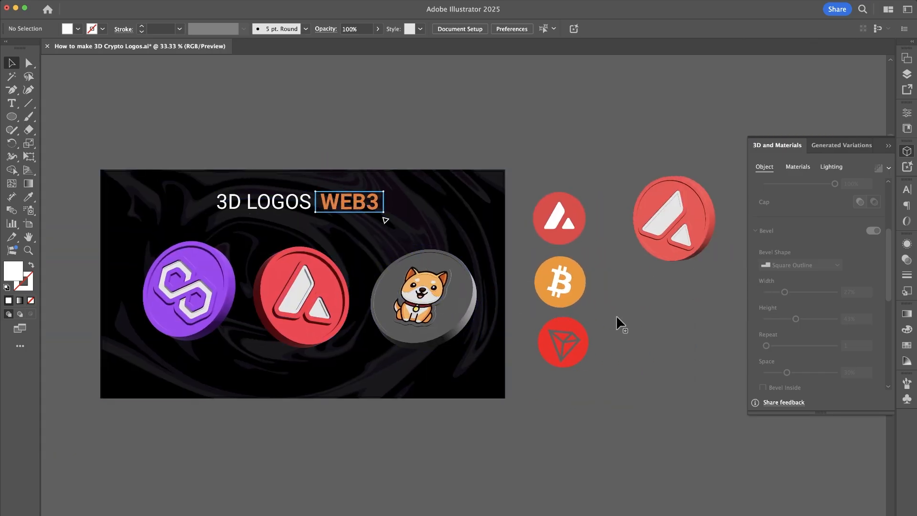
scroll(592, 318, "right", 5)
scroll(566, 292, "up", 1)
left_click_drag(552, 214, 597, 156)
left_click(580, 263)
- Place a copy of the flat Bitcoin logo below the Avalanche coin and enlarge it proportionally
left_click(396, 312)
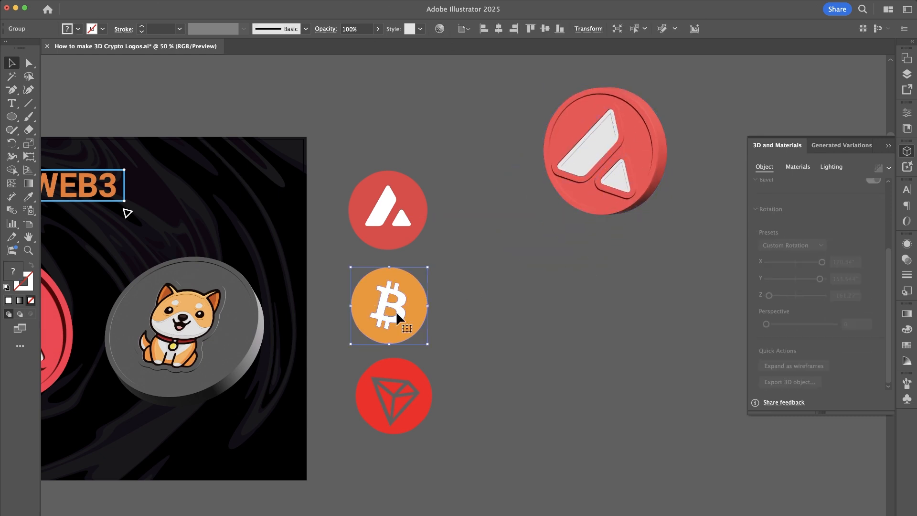
left_click_drag(393, 312, 558, 320)
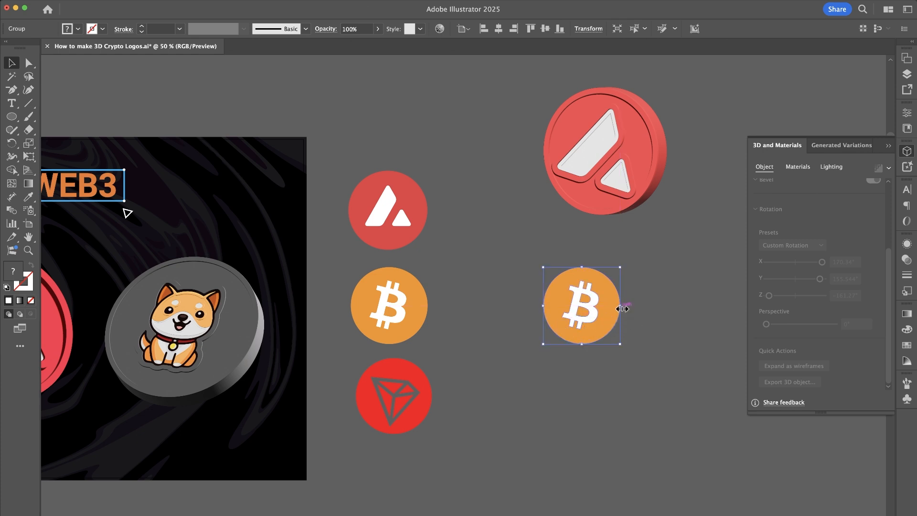
mouse_move(622, 309)
left_mouse_down()
mouse_move(651, 307)
mouse_move(635, 308)
left_mouse_up()
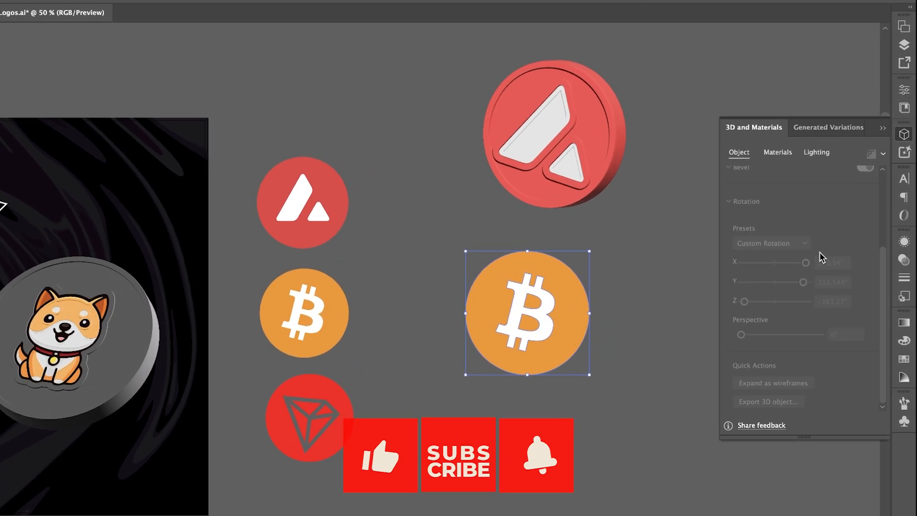
- Apply the 3D Extrude effect to the enlarged Bitcoin logo and rotate it to show its right edge
scroll(833, 234, "up", 5)
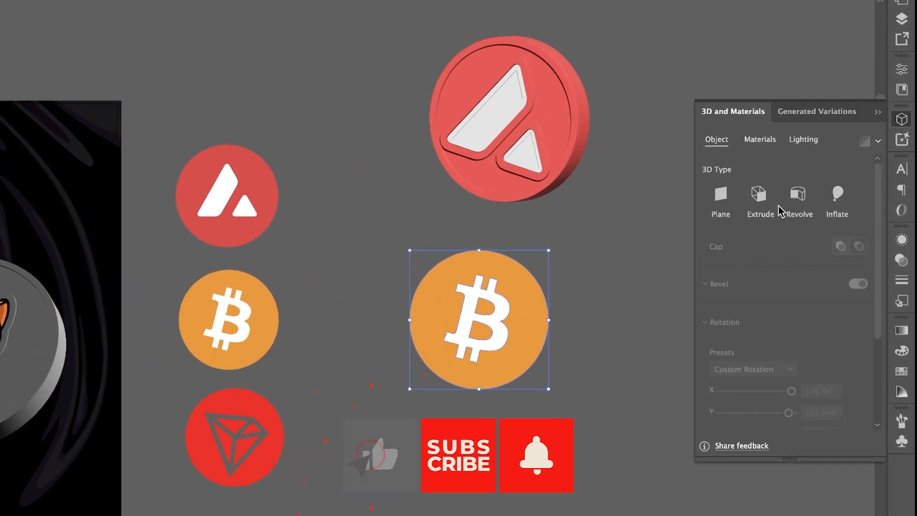
left_click(755, 196)
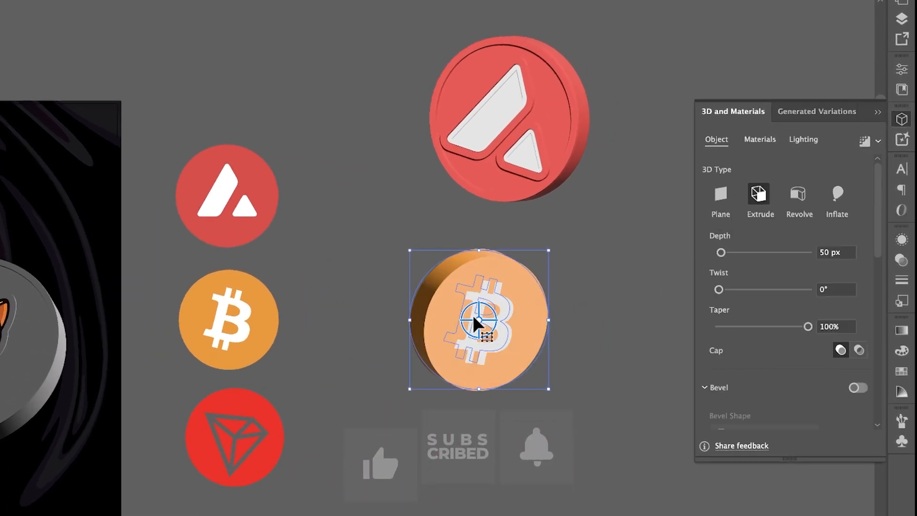
left_click_drag(483, 317, 446, 317)
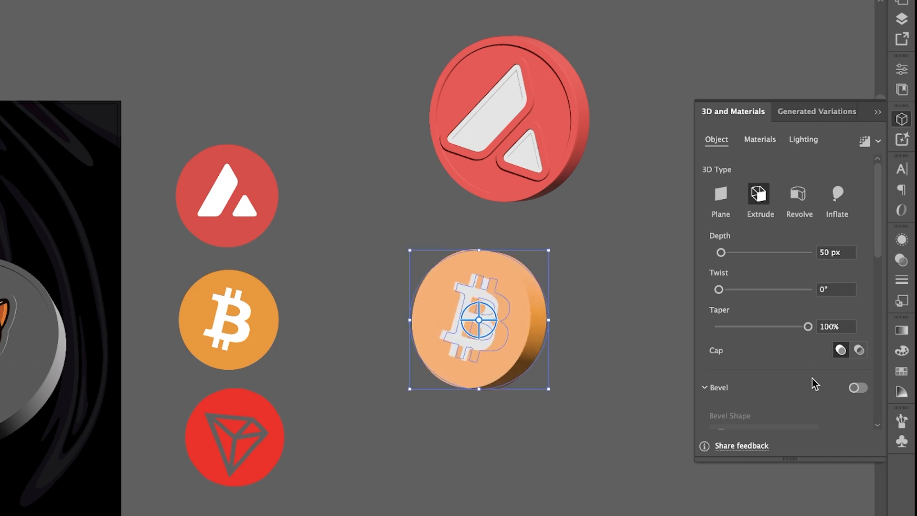
- Enable a bevel on the Bitcoin coin with the Square Outline shape
scroll(815, 384, "down", 3)
left_click(857, 333)
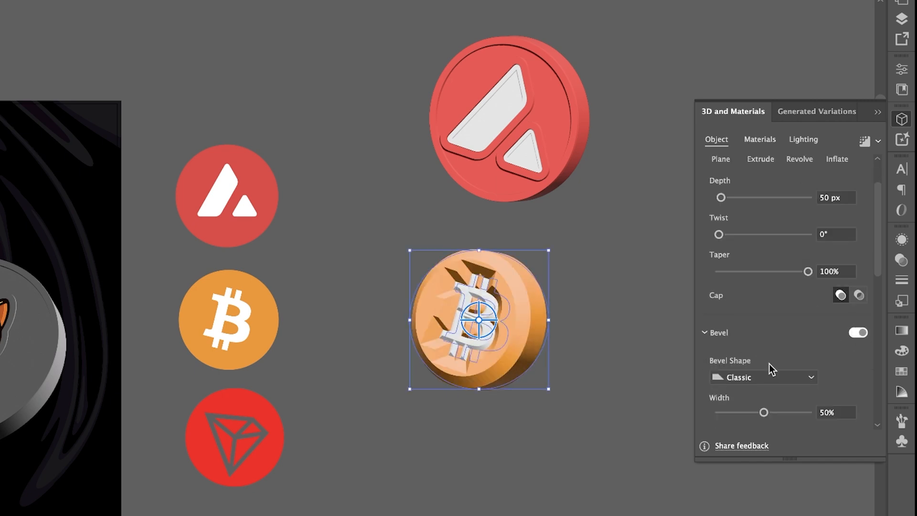
left_click(766, 377)
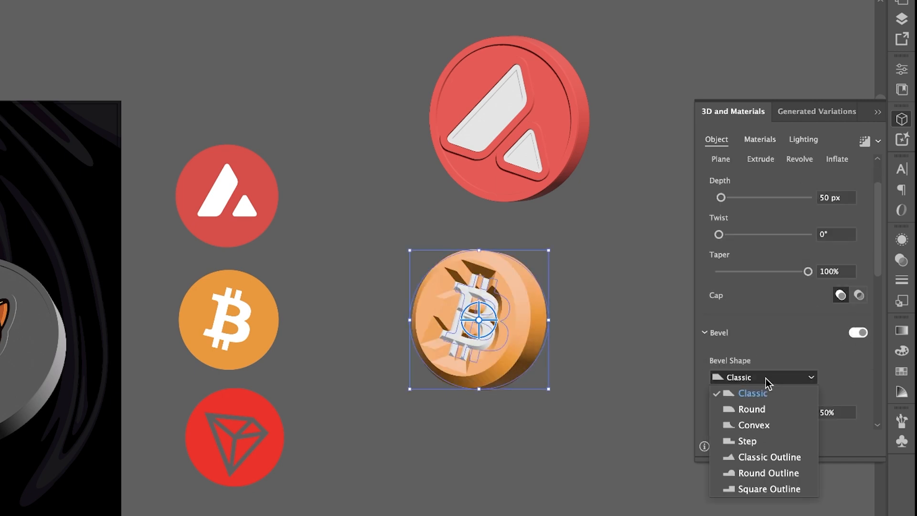
left_click(755, 489)
scroll(830, 381, "down", 4)
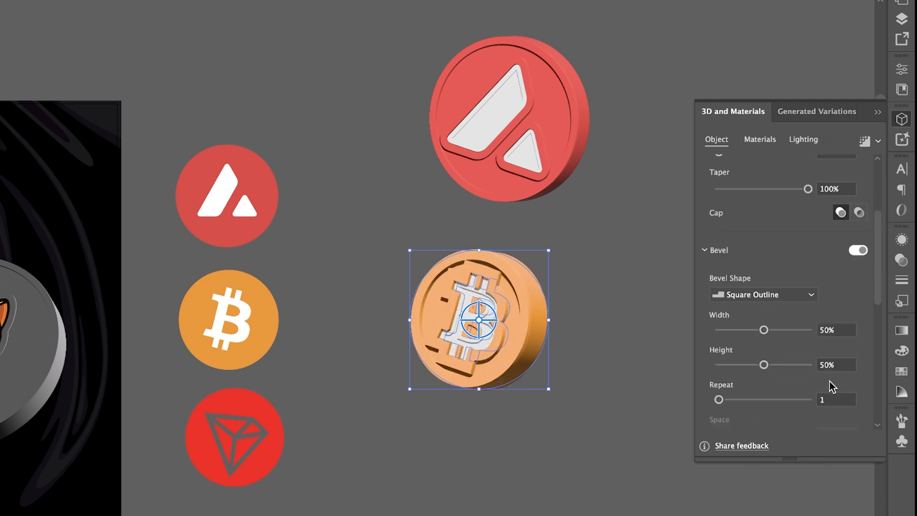
- Set the Bitcoin coin's bevel width to 24% and bevel height to 57%
left_click(747, 329)
left_click(737, 329)
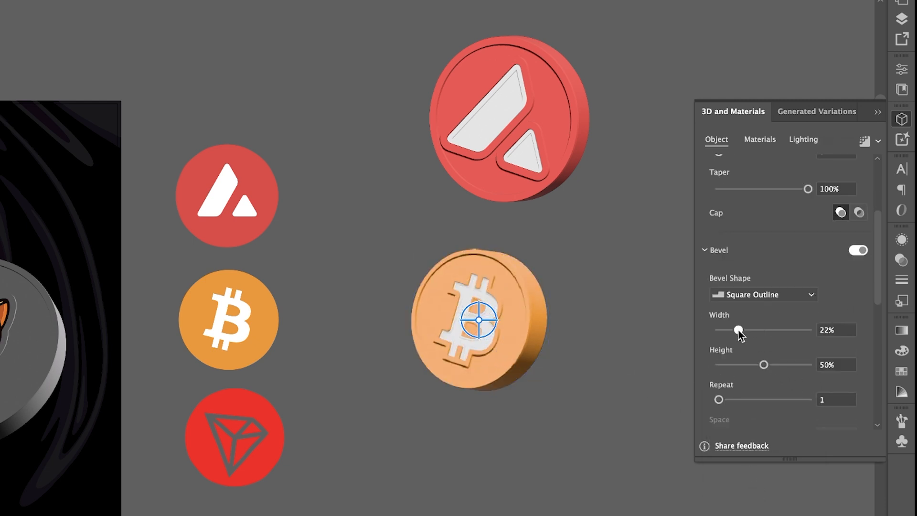
left_click_drag(737, 329, 741, 330)
mouse_move(764, 365)
left_mouse_down()
mouse_move(753, 365)
mouse_move(769, 365)
left_mouse_up()
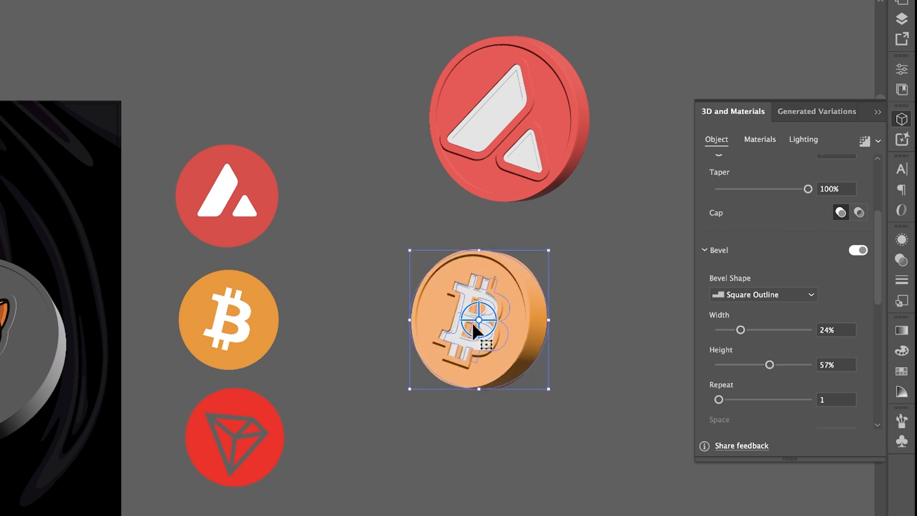
- Rotate the Bitcoin coin so its lower left edge shows, and move it closer to the flat logos
left_click_drag(479, 320, 537, 338)
scroll(812, 268, "up", 5)
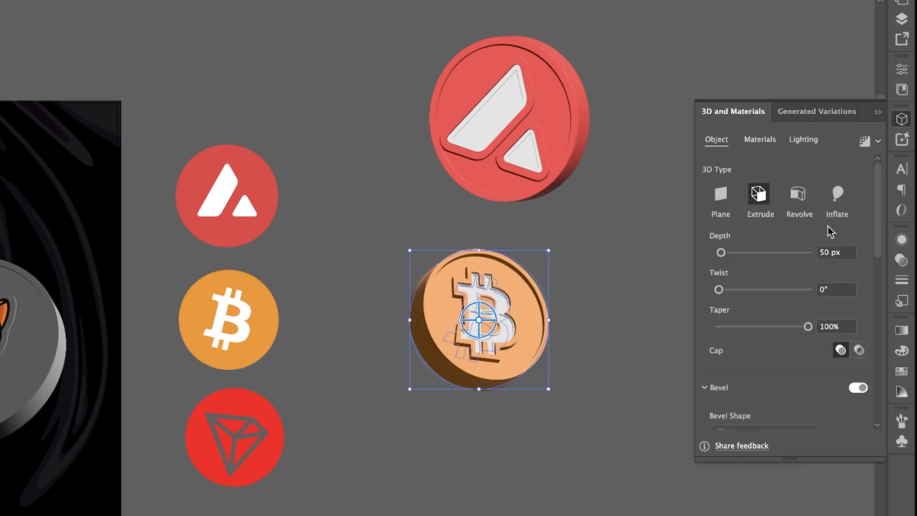
left_click(326, 420)
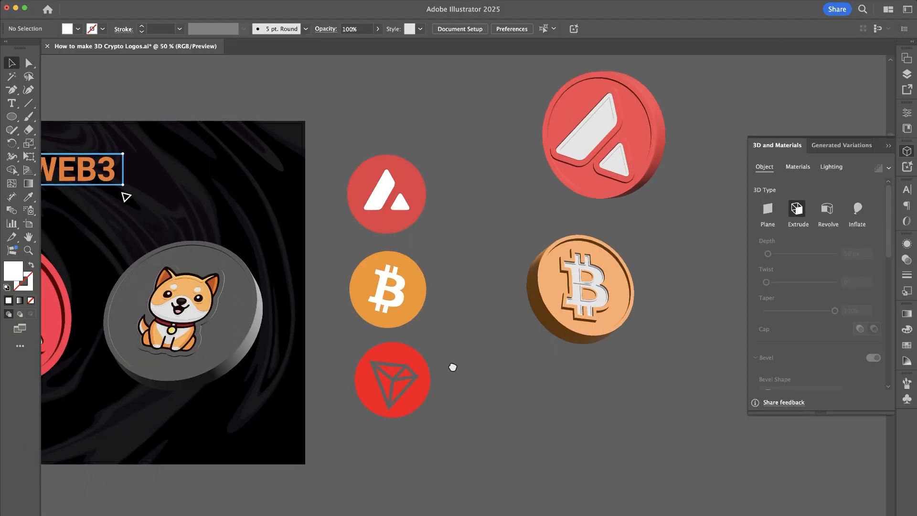
scroll(451, 353, "down", 3)
left_click_drag(611, 293, 538, 261)
- Place a copy of the red Tron logo to the right of the original and deselect it
left_click(414, 363)
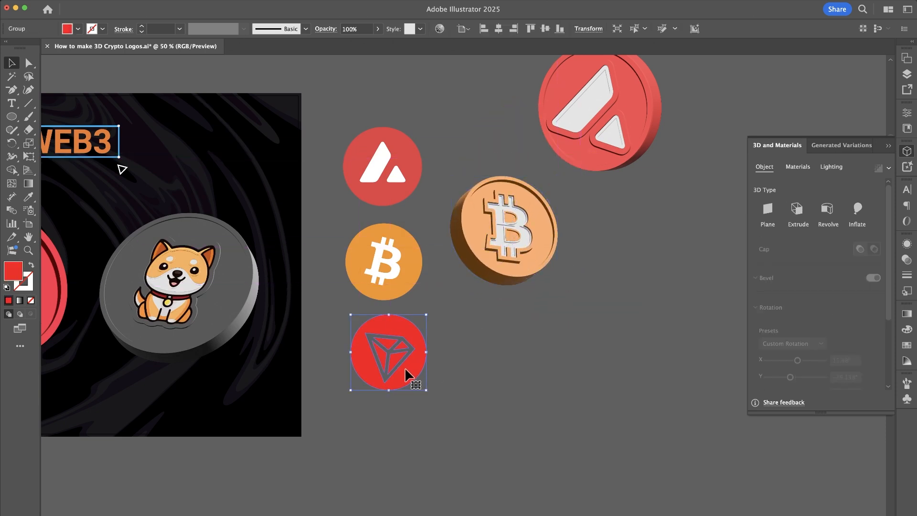
left_click_drag(577, 370, 579, 369)
scroll(578, 368, "up", 2)
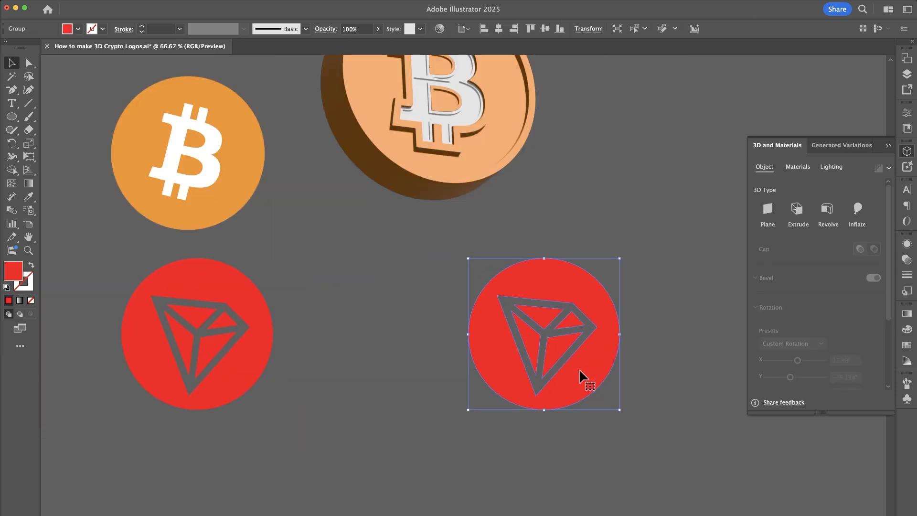
left_click(657, 306)
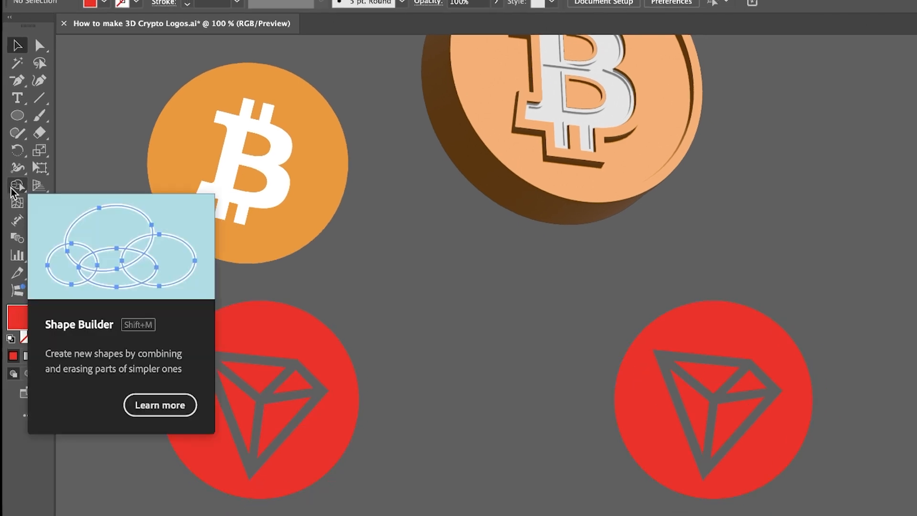
- Fill the cut-out symbol in the Tron logo copy as its own shape with the Shape Builder tool
left_click(14, 190)
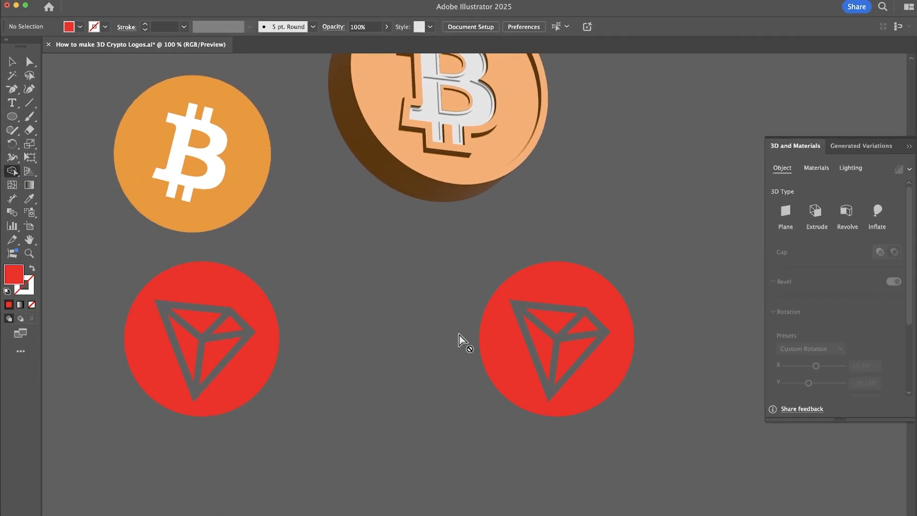
key("v")
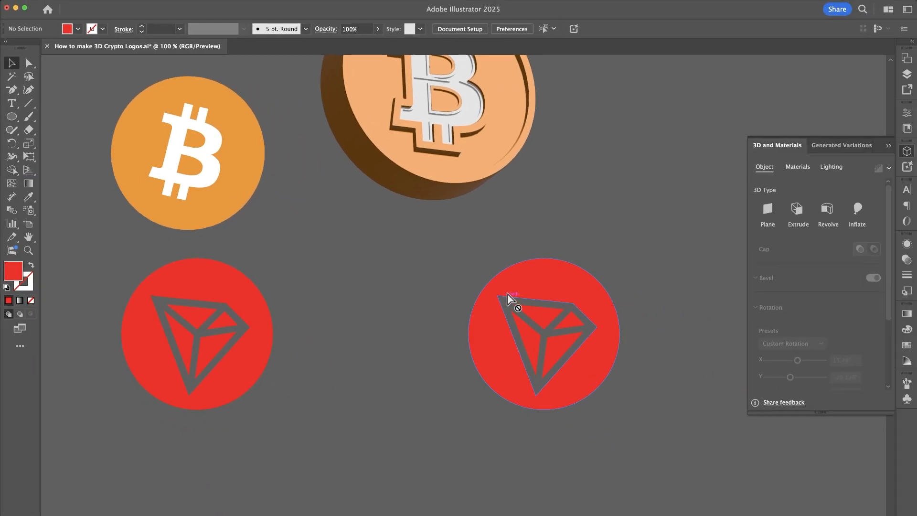
left_click(507, 286)
left_click(11, 170)
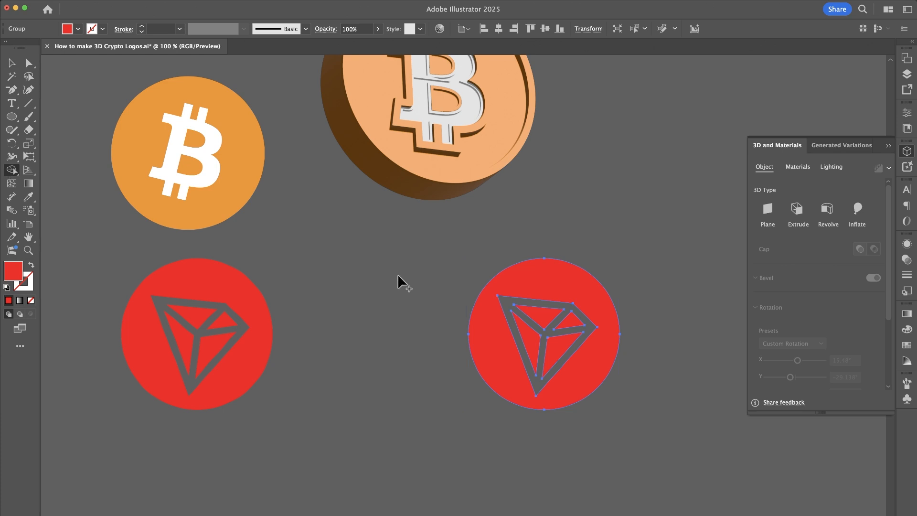
left_click(506, 308)
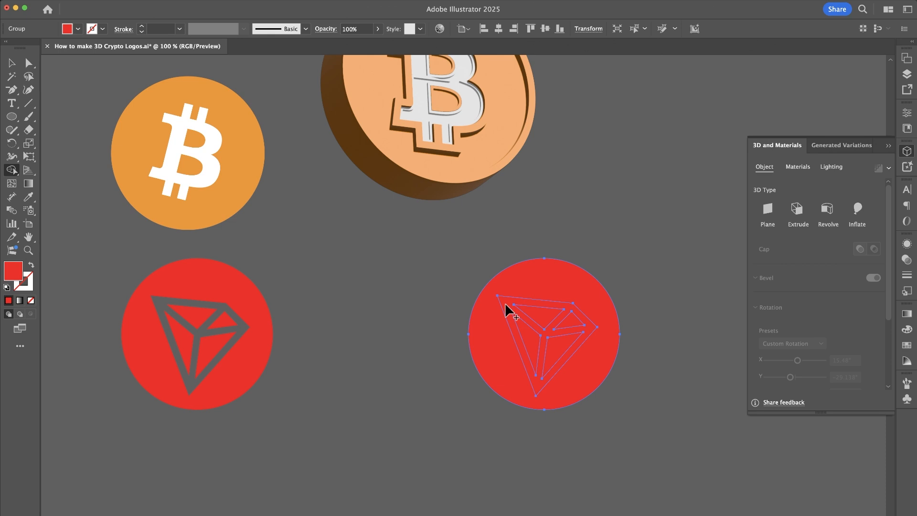
- Fill the inner symbol of the Tron logo copy with white within its group
key("v")
double_click(505, 303)
left_click(506, 302)
left_click(78, 30)
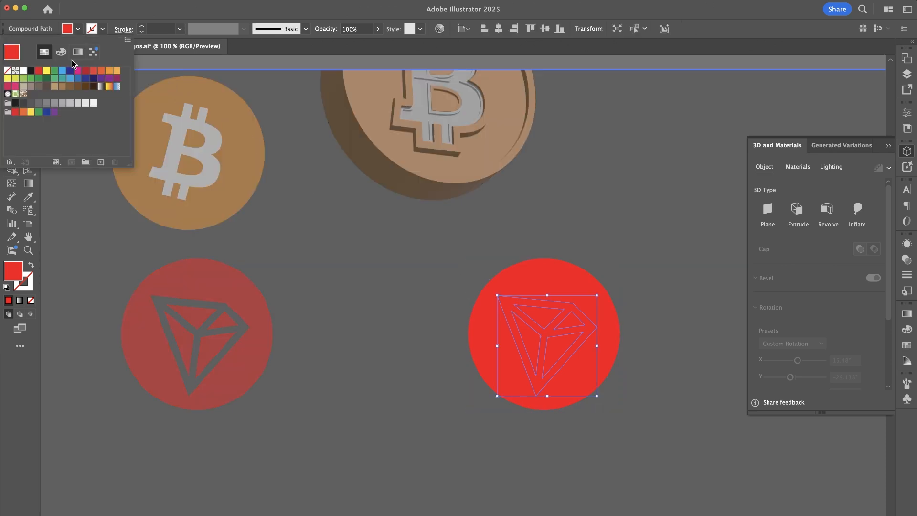
left_click(24, 70)
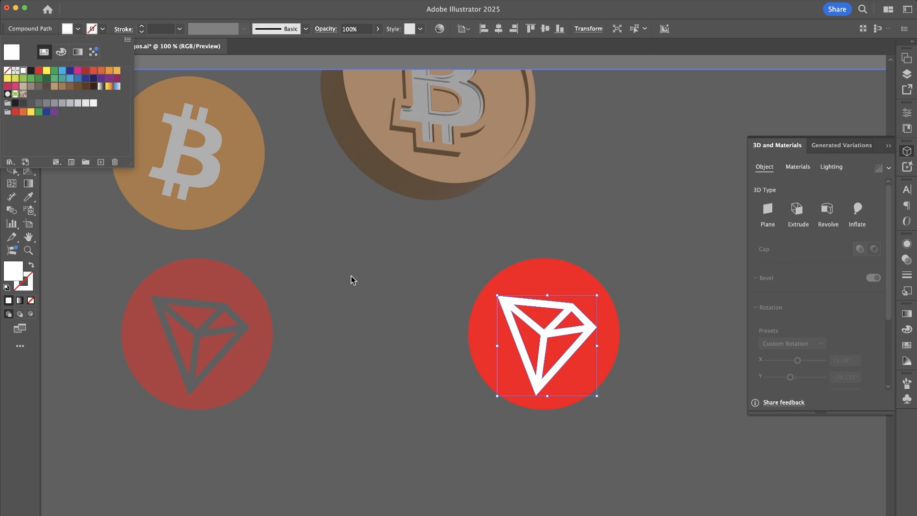
key("Escape")
key("Escape")
- Extrude the Tron logo copy to a depth of 20 px and rotate it so its lower right edge shows
key("super+minus")
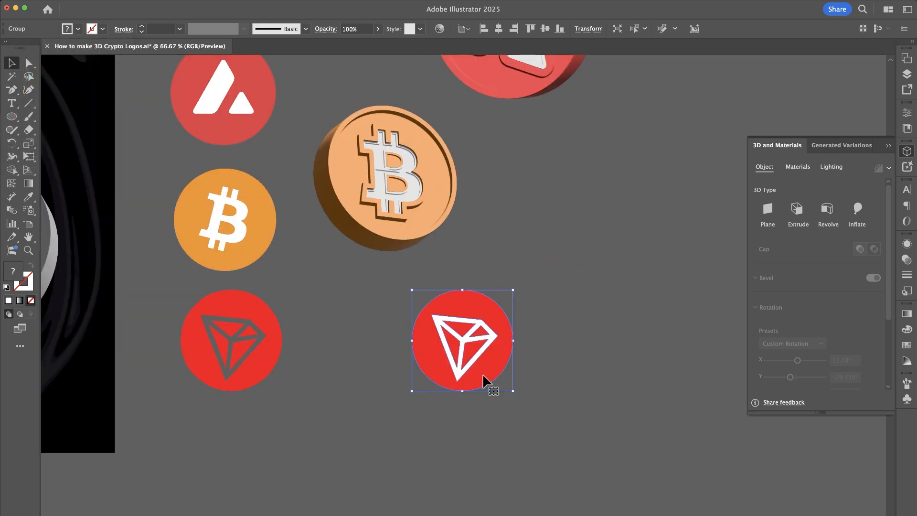
left_click(797, 209)
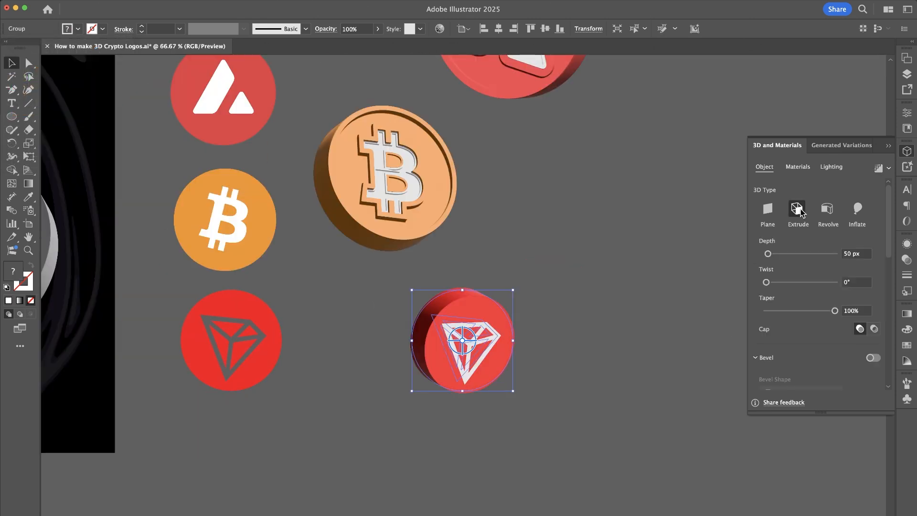
mouse_move(456, 352)
left_mouse_down()
mouse_move(436, 319)
mouse_move(462, 340)
left_mouse_up()
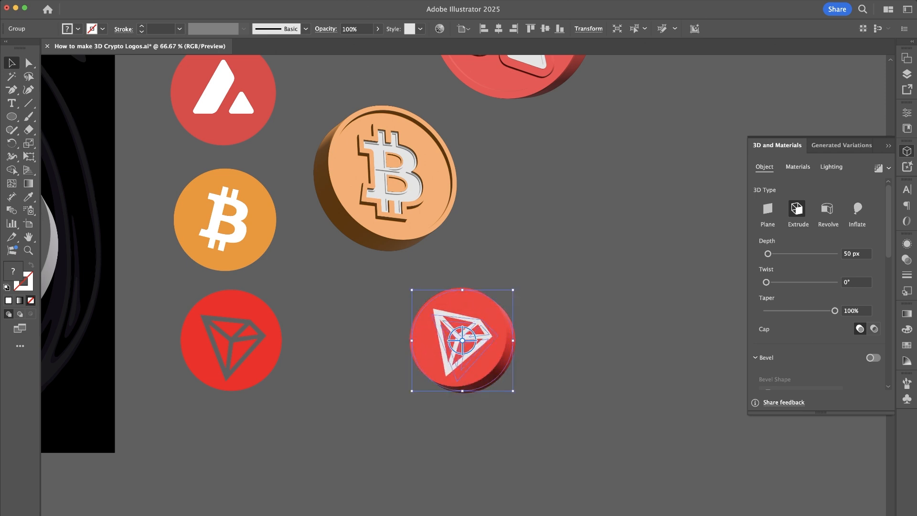
left_click(847, 255)
key("Return")
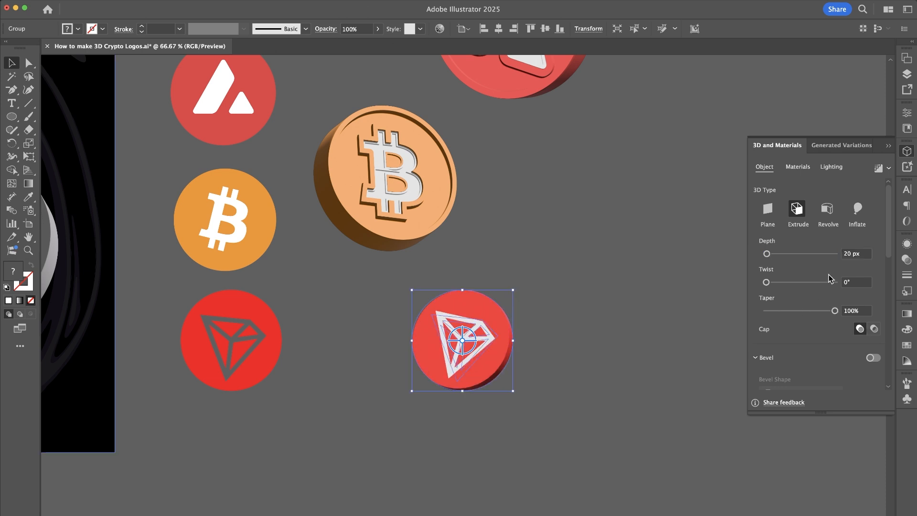
- Add a Square Outline bevel to the Tron coin with a width of 26% and a height of 27%
left_click(869, 361)
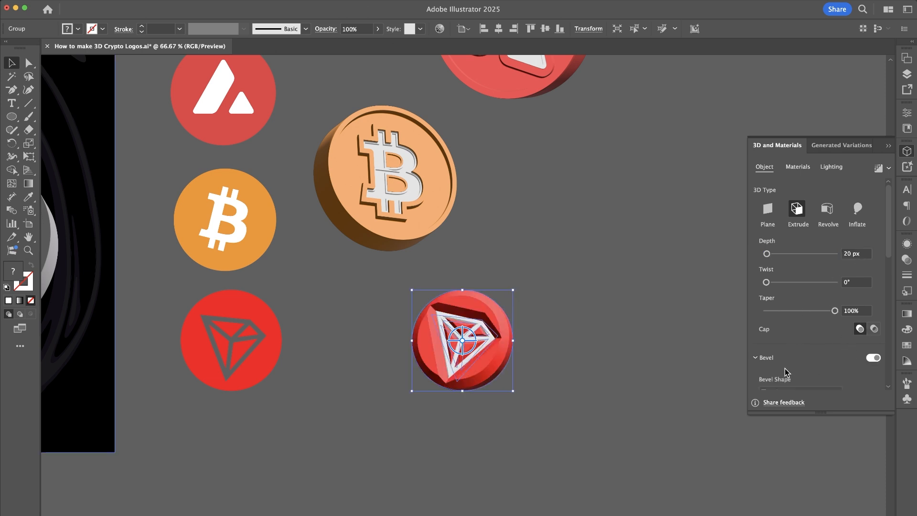
scroll(788, 372, "down", 5)
left_click(798, 267)
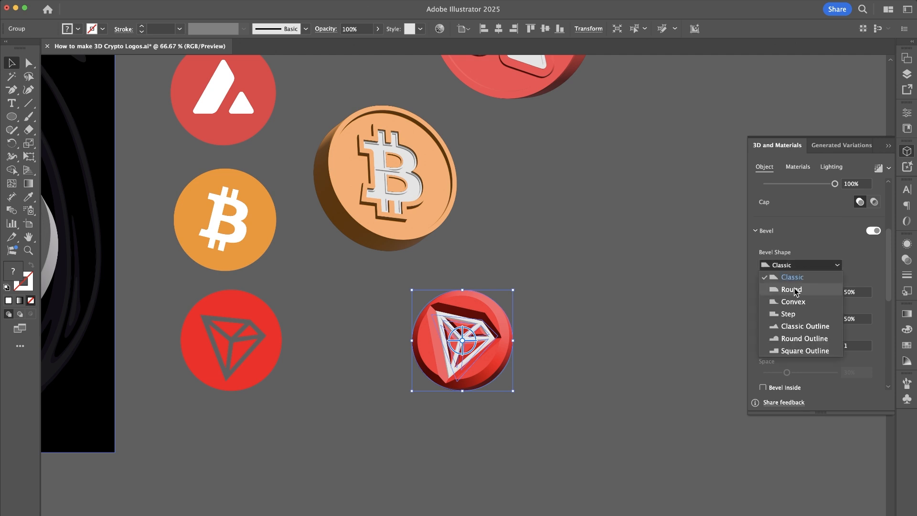
left_click(799, 352)
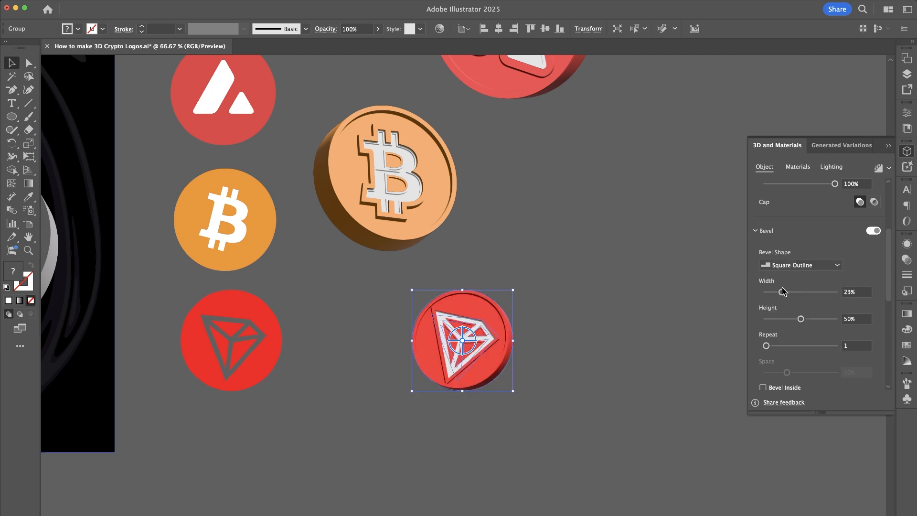
left_click_drag(782, 291, 785, 292)
left_click(785, 319)
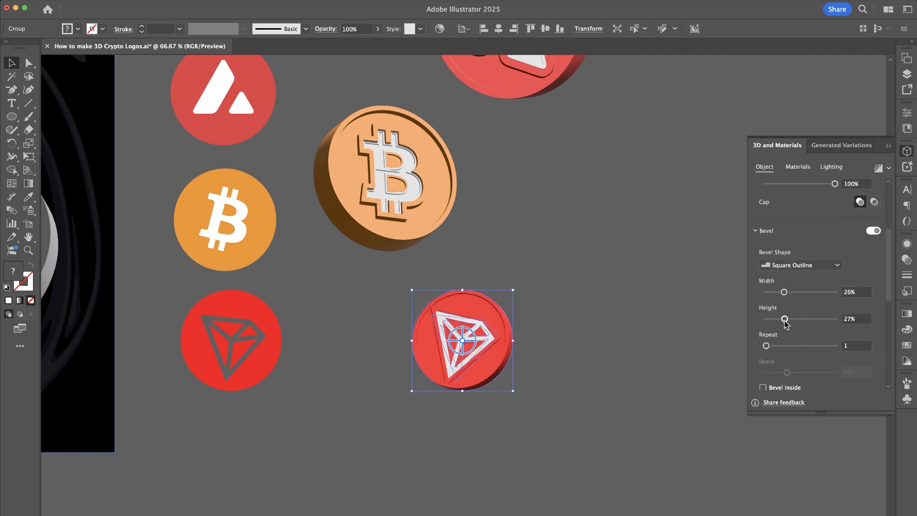
left_click(616, 340)
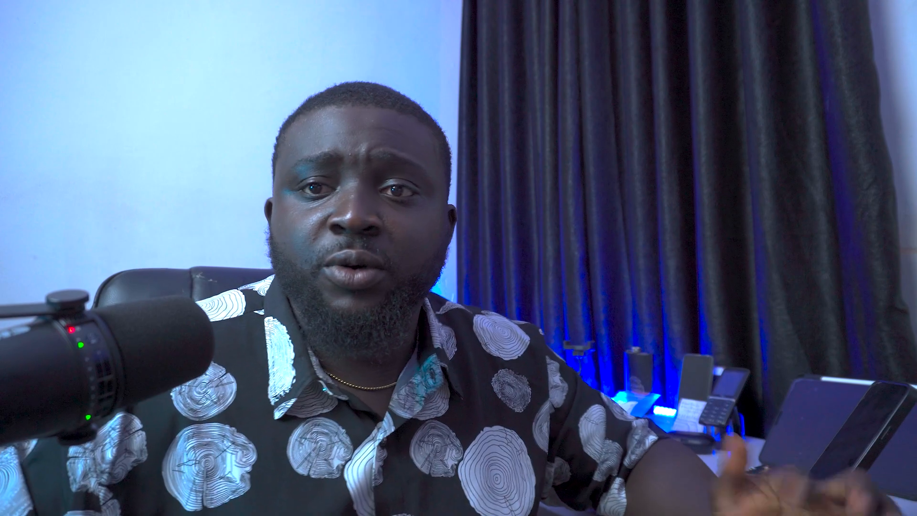